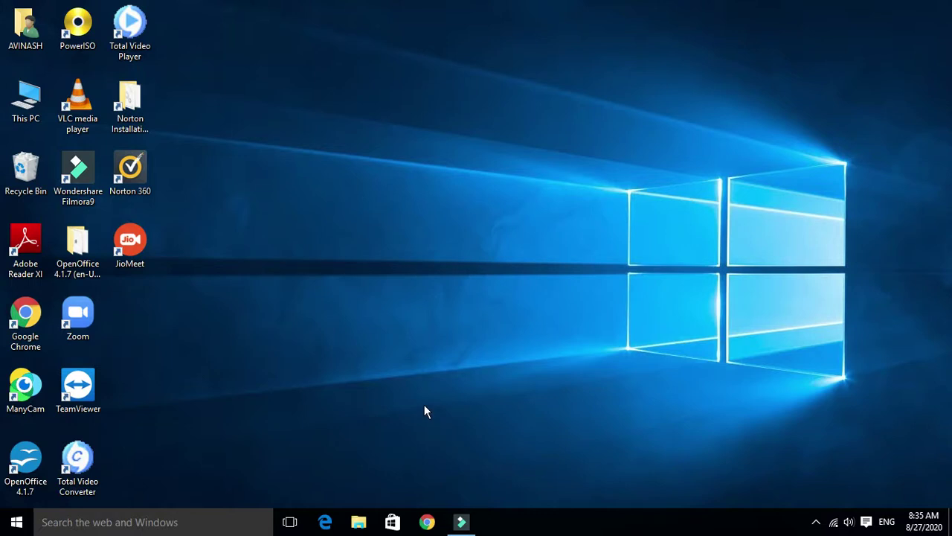
Launch OpenOffice and create a new text document
{"action": "left_click", "coordinate": [28, 473]}
{"action": "double_click", "coordinate": [27, 474]}
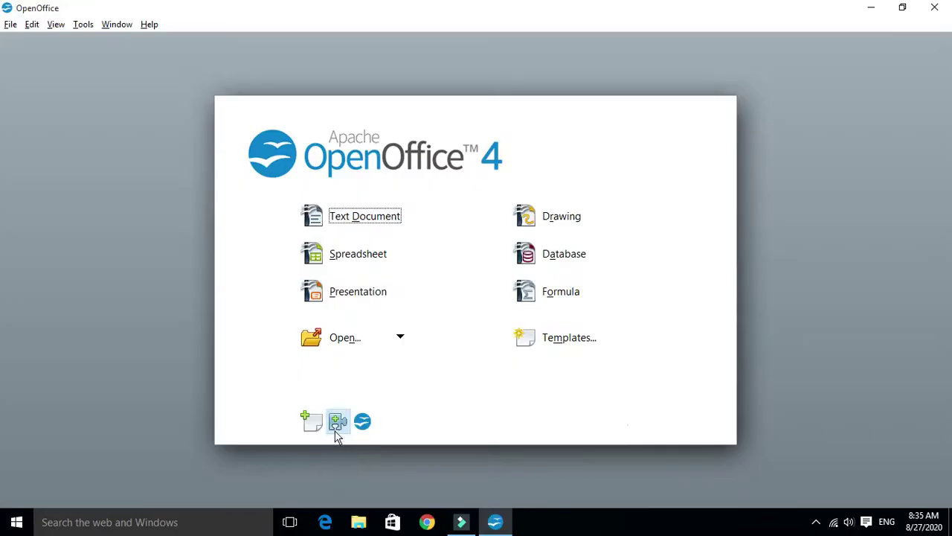
{"action": "left_click", "coordinate": [353, 223]}
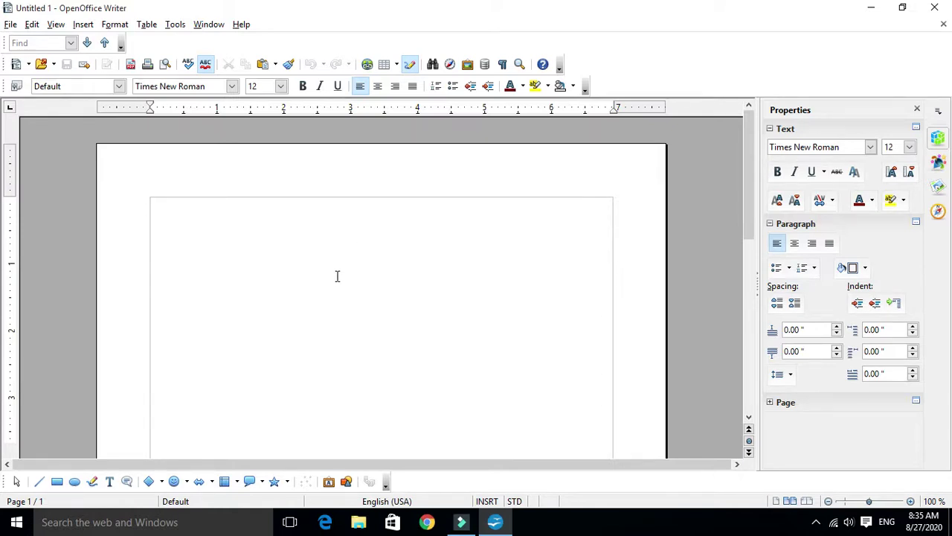
Fill the blank document with five lines of random placeholder letters, starting with "vbnvmvmnnvvmnvbmbn"
{"action": "type", "text": "vbnvmvmnnvvmnvbmbnnbvbnvvbnv"}
{"action": "key", "text": "Return"}
{"action": "type", "text": "jh"}
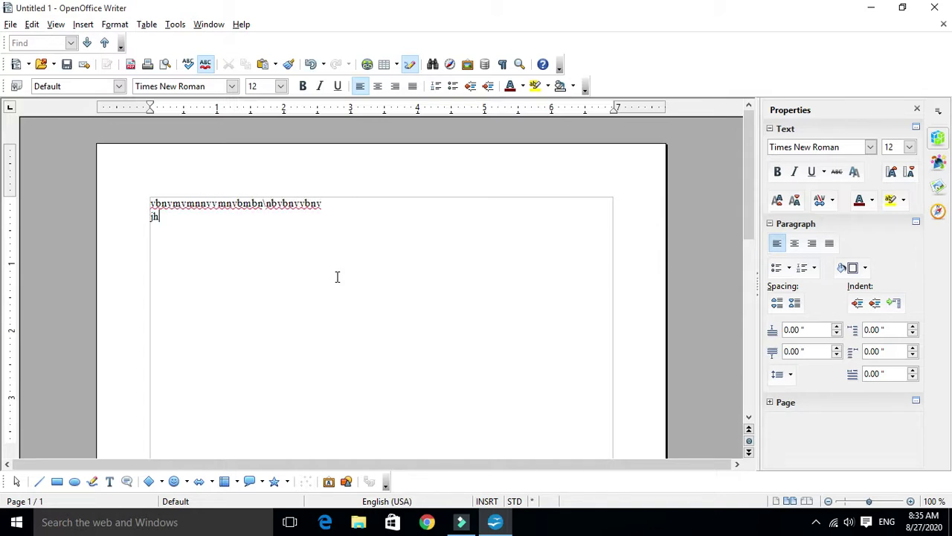
{"action": "type", "text": "jhgjgjkgjgjhghjgjghj"}
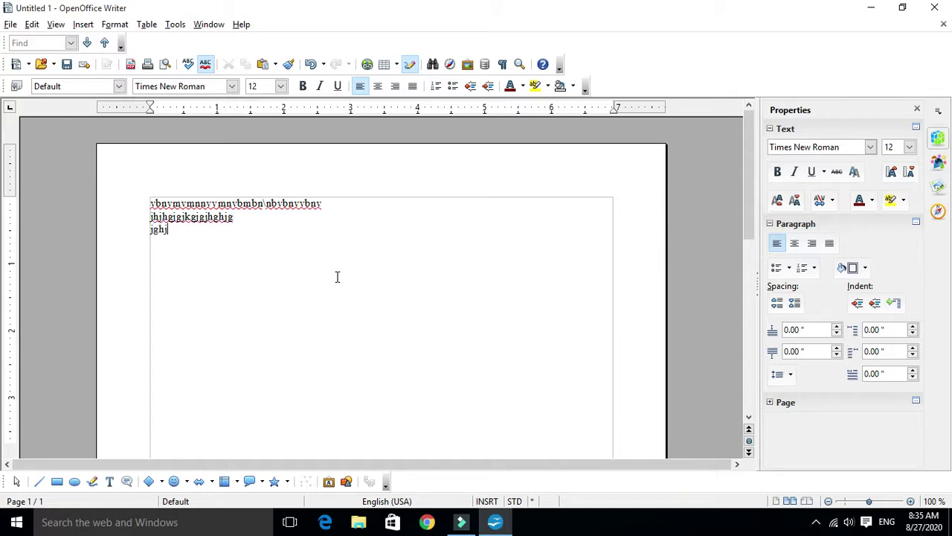
{"action": "type", "text": "gkjgkjggkjhgkjhgkjjhhgj"}
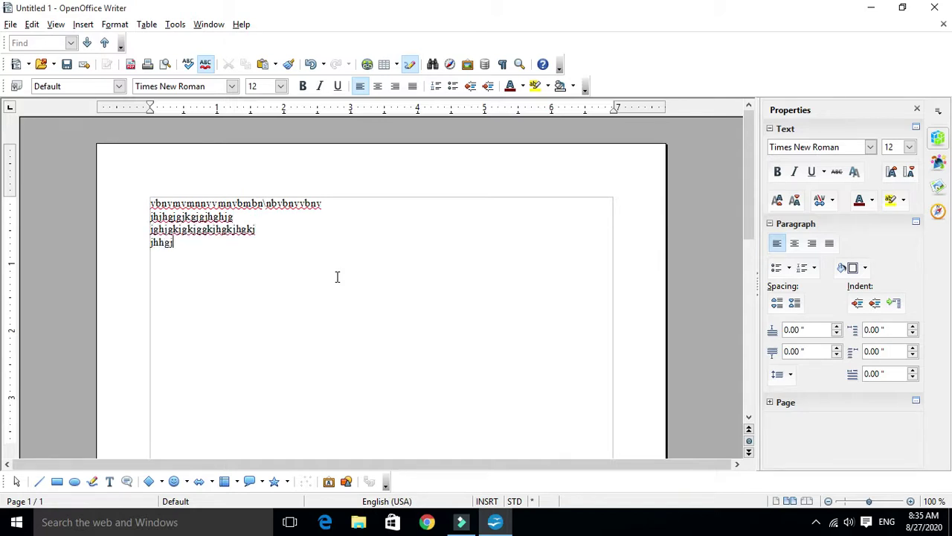
{"action": "type", "text": "hgjkgjkhgjkgjkh  kjhh "}
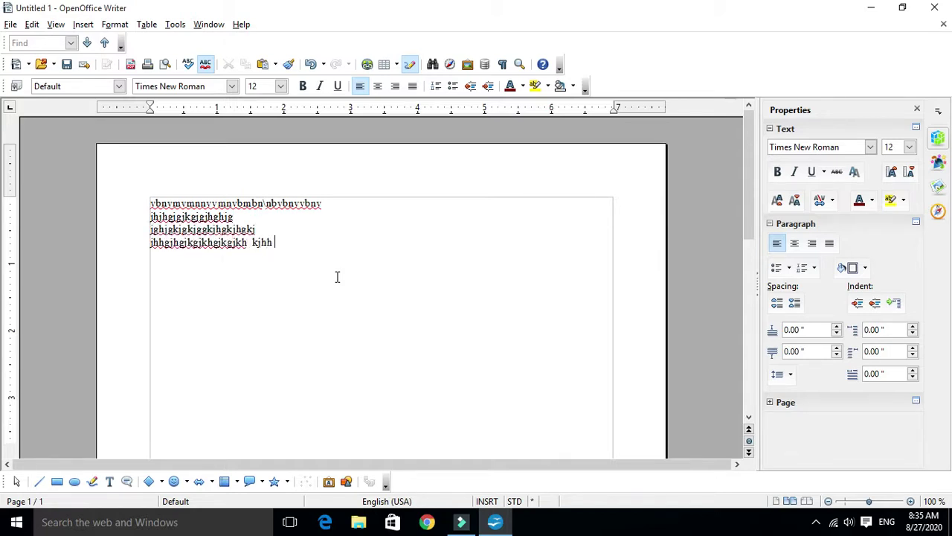
{"action": "type", "text": "klj   gjk hjk hjkl jh jkjl hkj "}
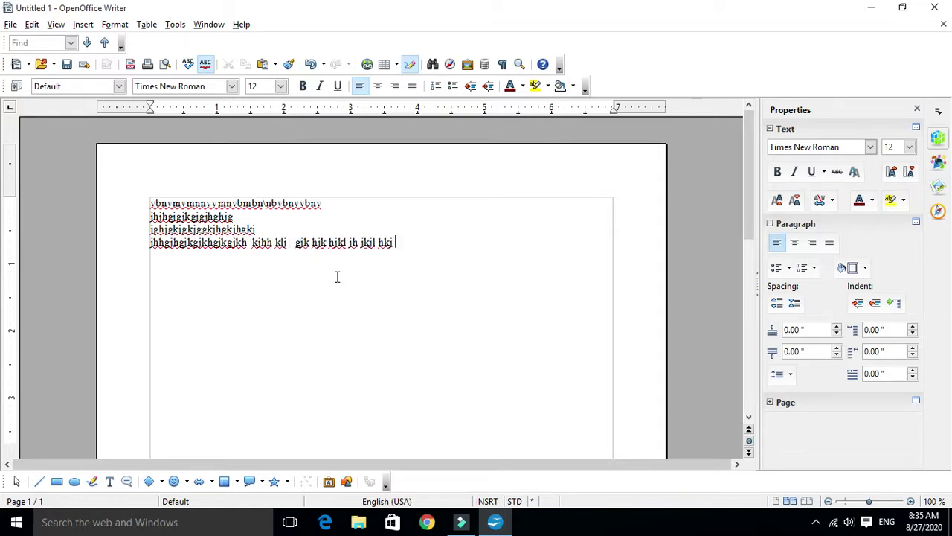
{"action": "type", "text": "ghjhghjgjhg j"}
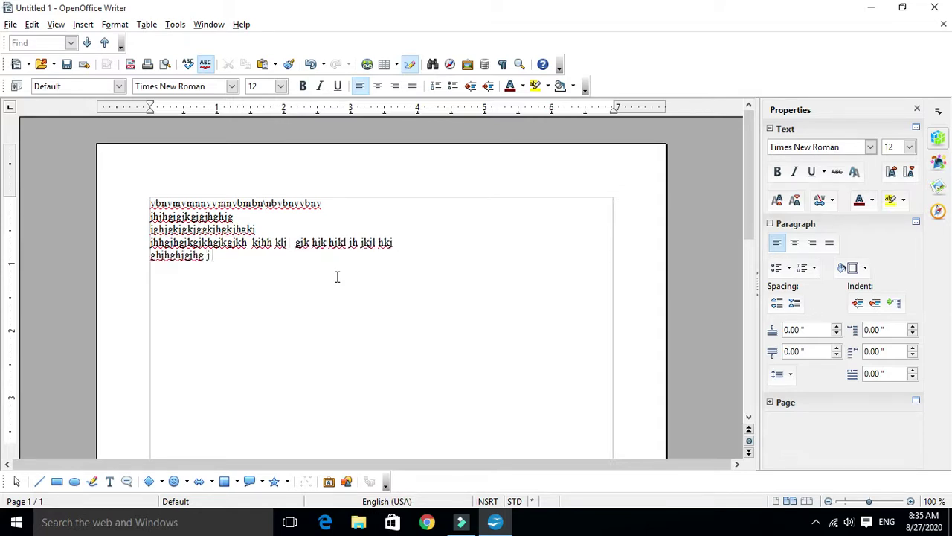
{"action": "type", "text": " jkj ggjhg g  gj gj gjh g"}
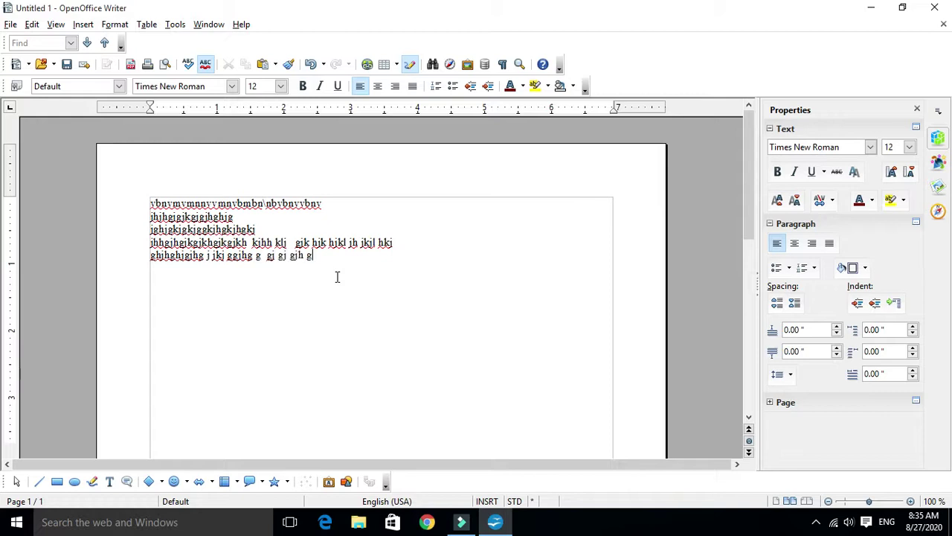
{"action": "left_click_drag", "start_coordinate": [331, 267], "coordinate": [152, 204]}
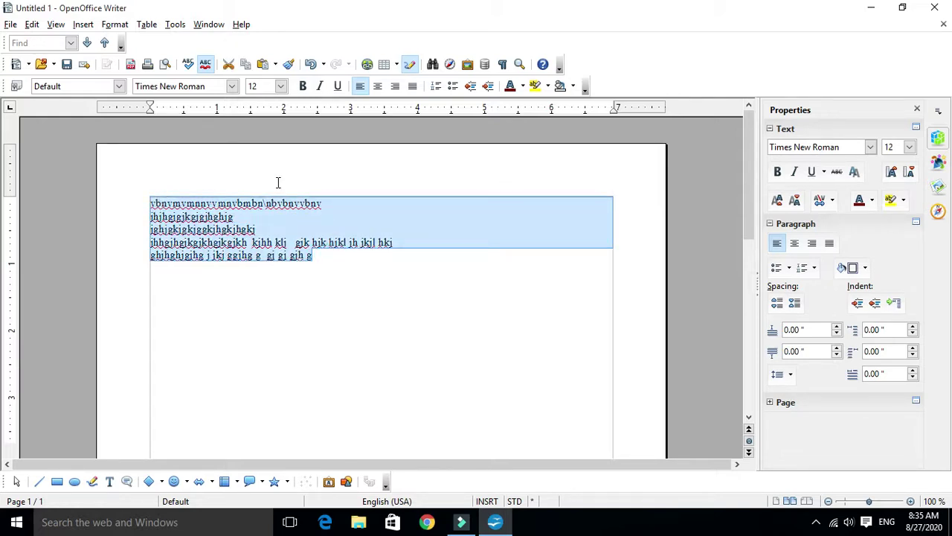
{"action": "left_click", "coordinate": [393, 275]}
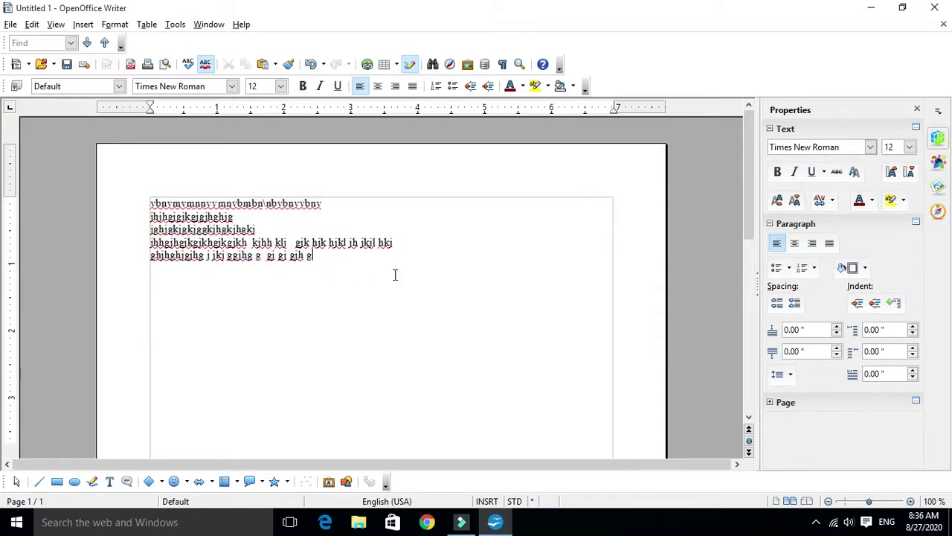
Set the paper size to A4 in the advanced properties of Microsoft Print to PDF for printing this document
{"action": "left_click", "coordinate": [10, 27]}
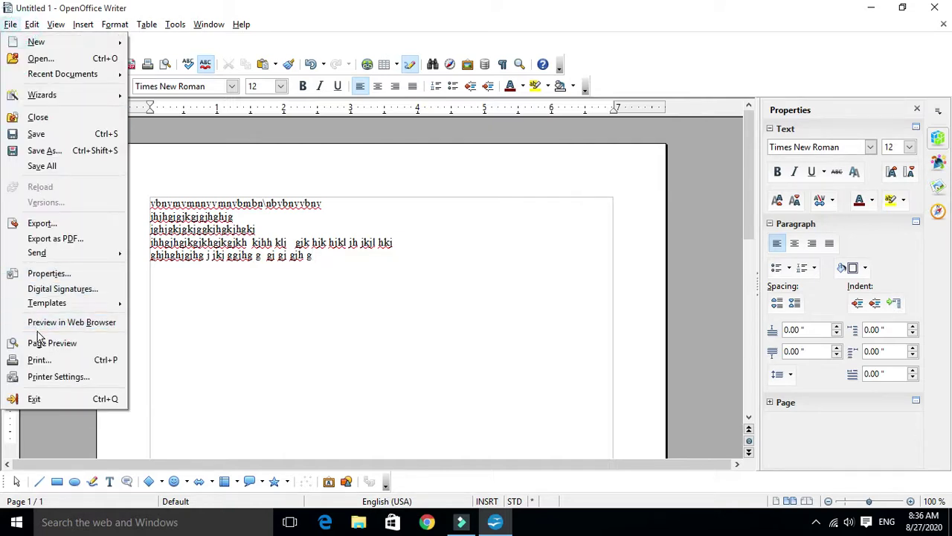
{"action": "left_click", "coordinate": [39, 360]}
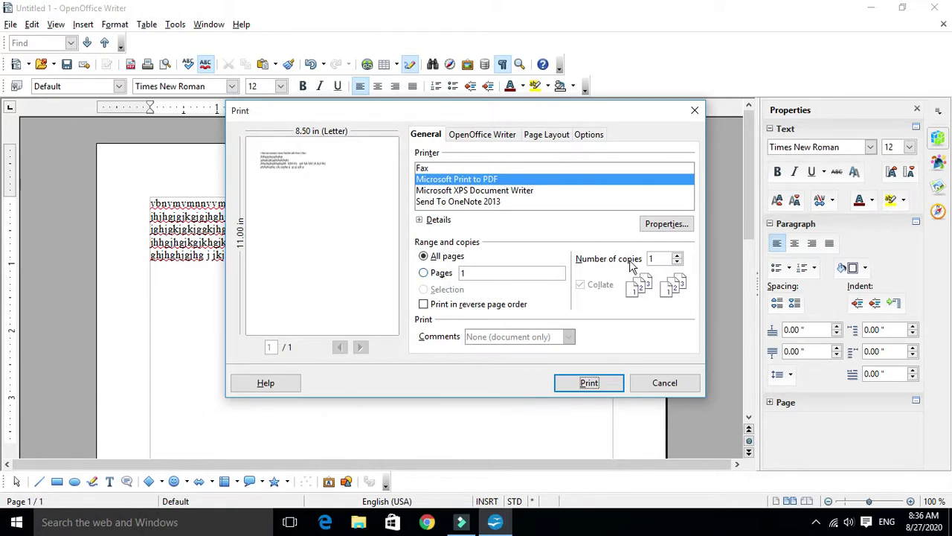
{"action": "left_click", "coordinate": [679, 224]}
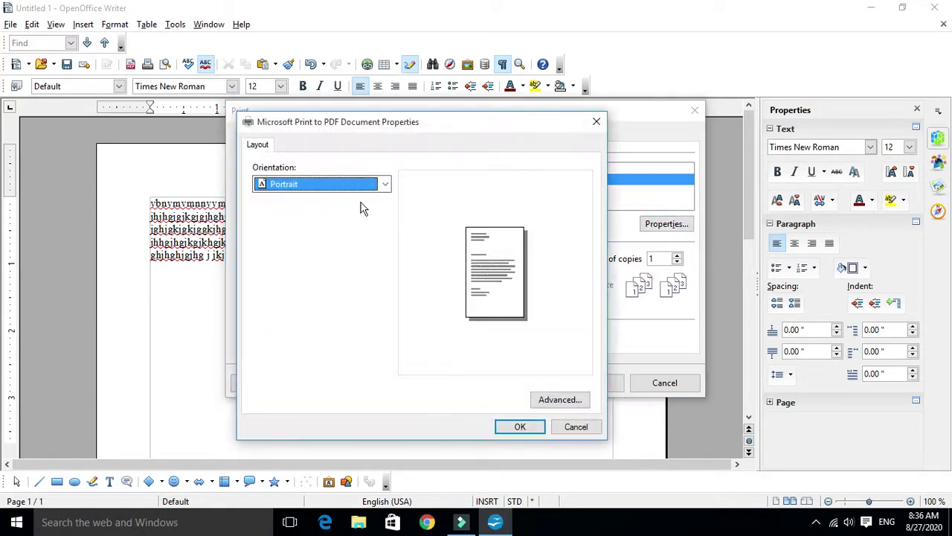
{"action": "left_click", "coordinate": [569, 402]}
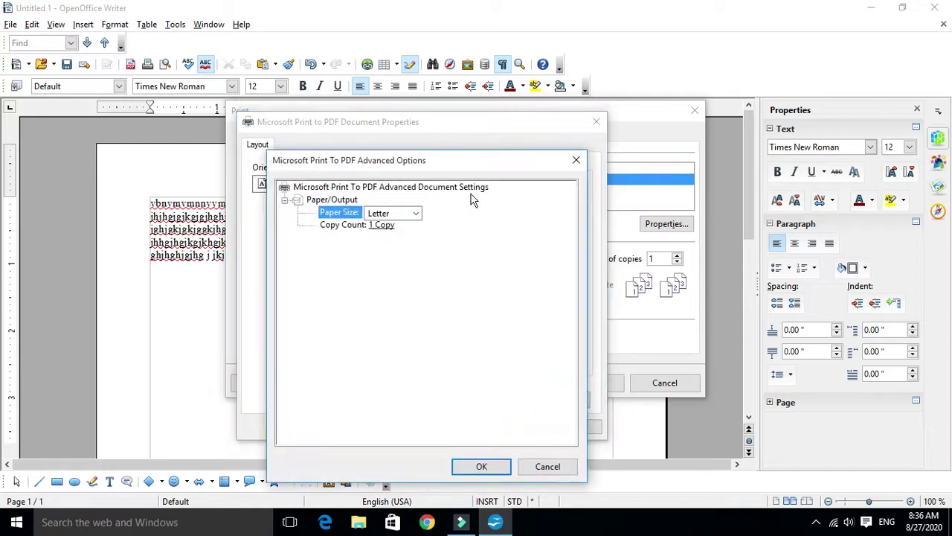
{"action": "left_click", "coordinate": [416, 215]}
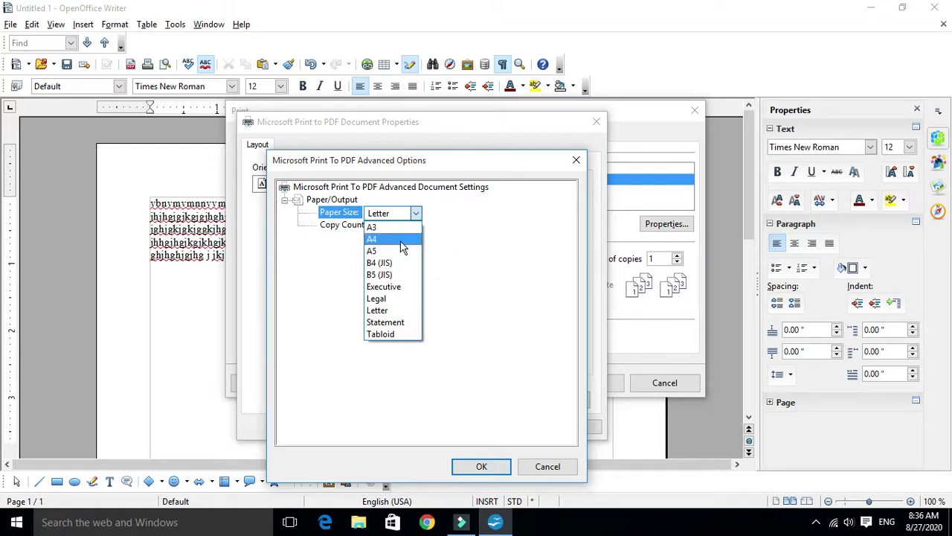
{"action": "left_click", "coordinate": [375, 239]}
{"action": "left_click", "coordinate": [494, 472]}
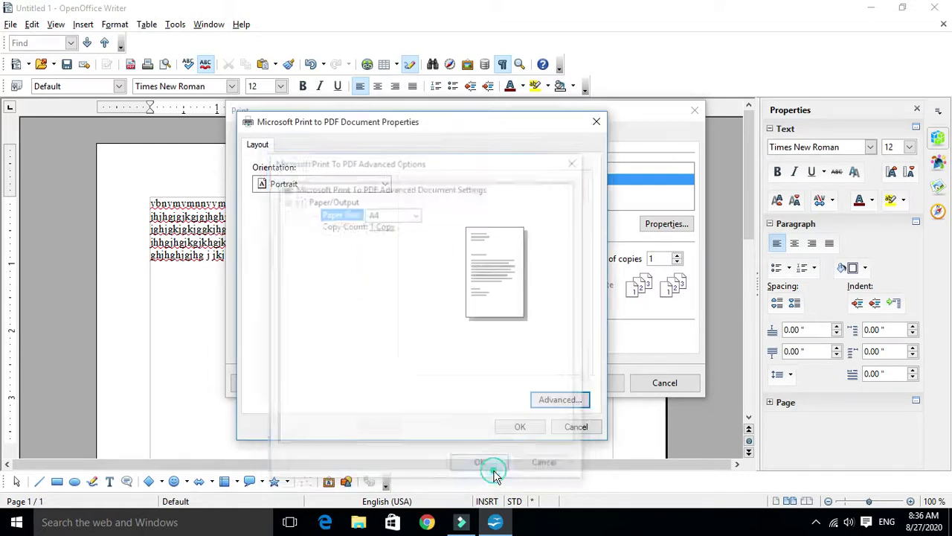
{"action": "left_click", "coordinate": [533, 427]}
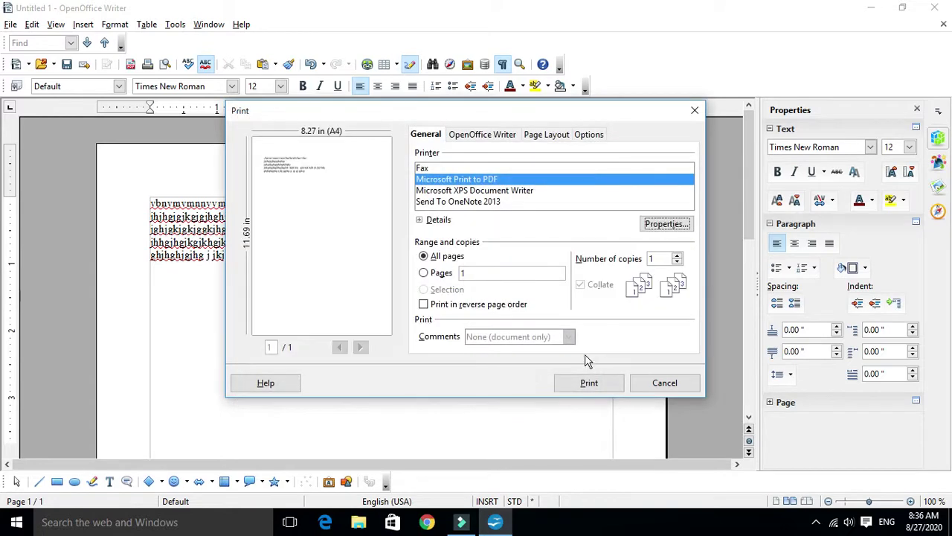
Choose Portrait orientation in the printer's document properties and leave the print dialog without printing
{"action": "left_click", "coordinate": [661, 226]}
{"action": "left_click", "coordinate": [349, 183]}
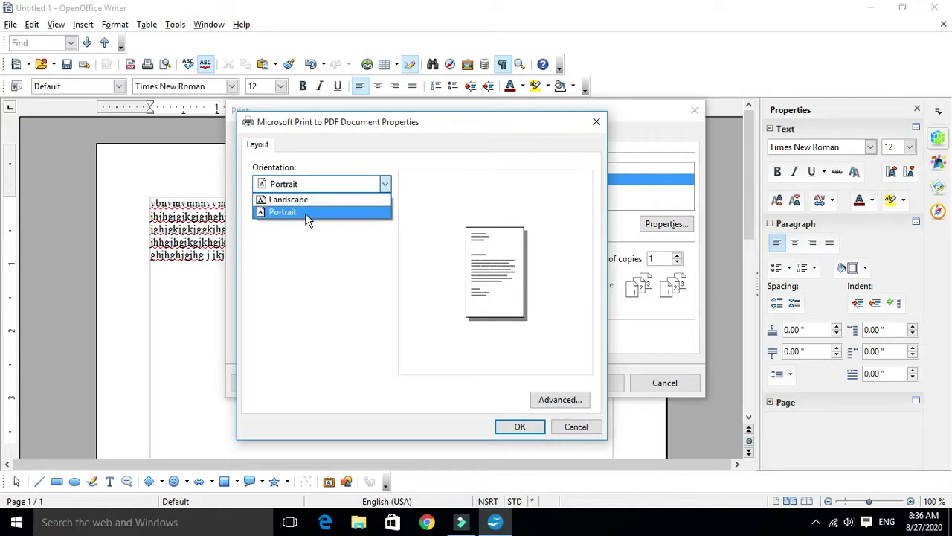
{"action": "left_click", "coordinate": [527, 430]}
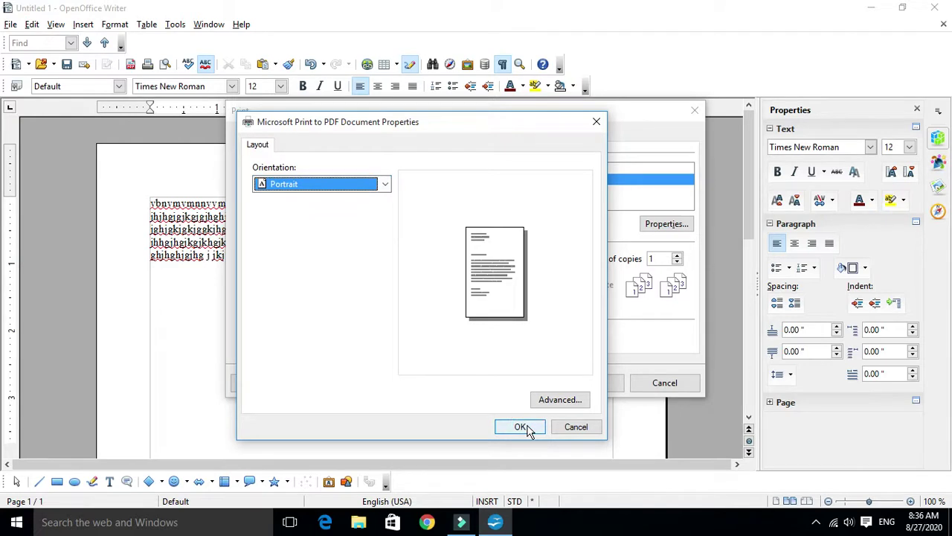
{"action": "left_click", "coordinate": [526, 428]}
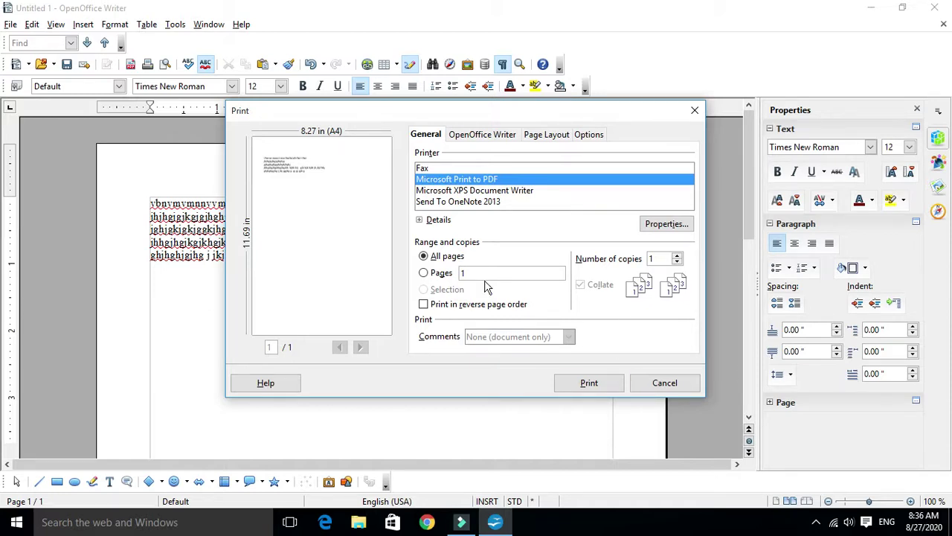
{"action": "left_click", "coordinate": [660, 382]}
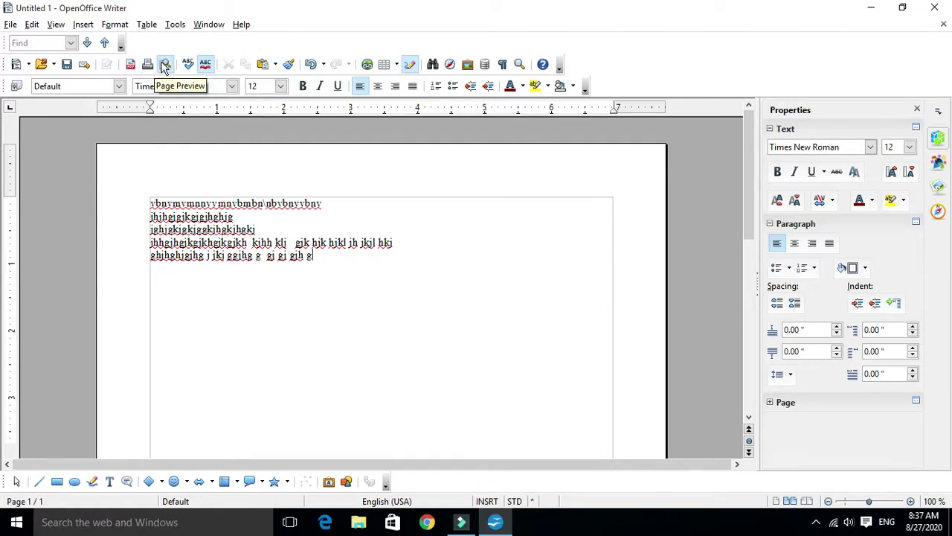
Send the document straight to the default PDF printer and dismiss the request for an output file
{"action": "left_click", "coordinate": [11, 27]}
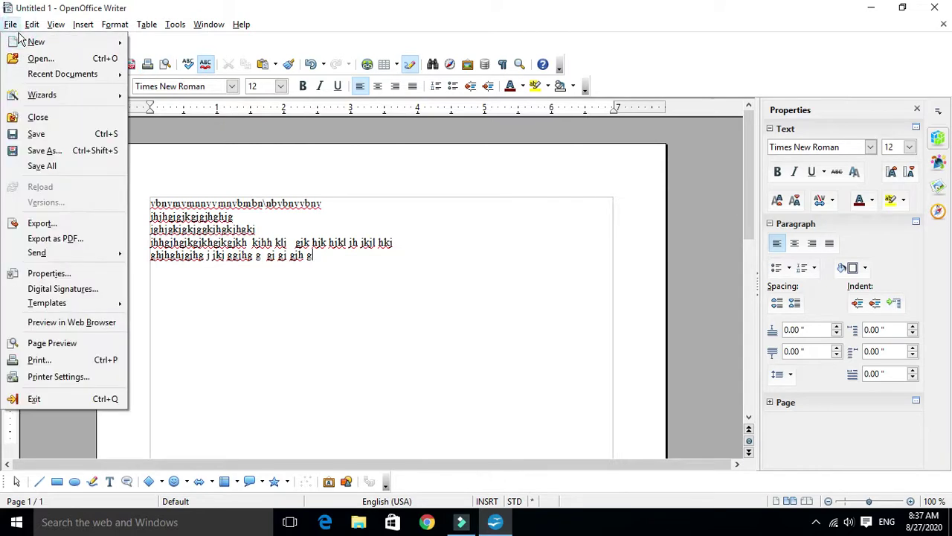
{"action": "left_click", "coordinate": [368, 183]}
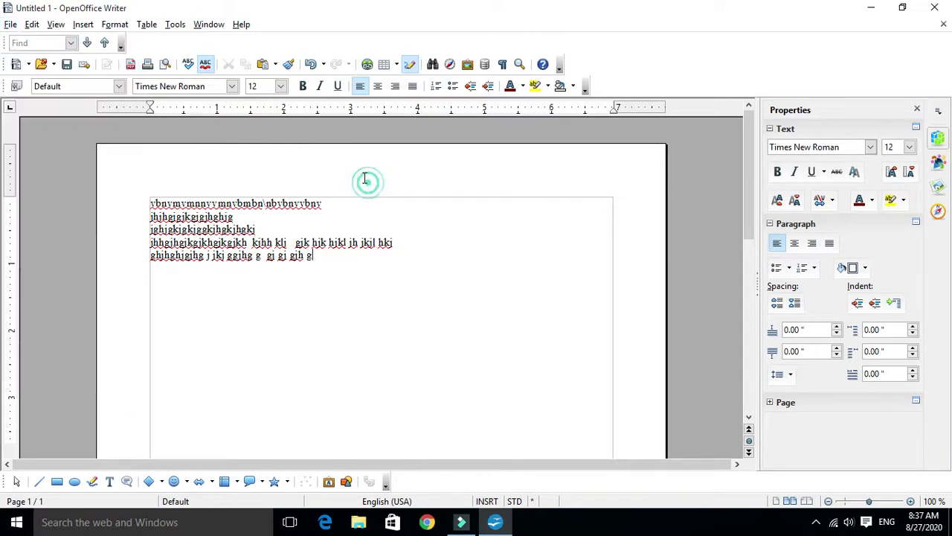
{"action": "left_click", "coordinate": [148, 65]}
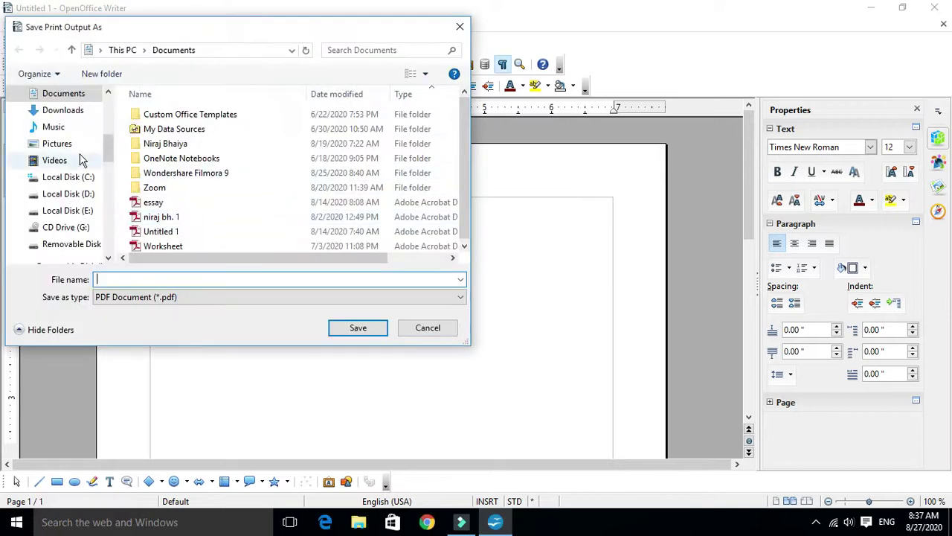
{"action": "left_click", "coordinate": [460, 27]}
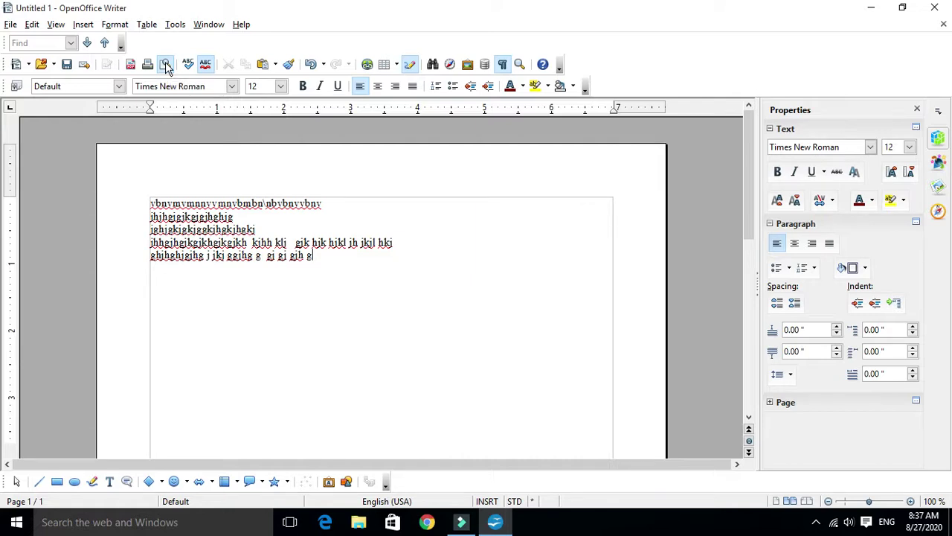
View the document in Page Preview, return to the editing view, and reopen the preview
{"action": "left_click", "coordinate": [12, 25]}
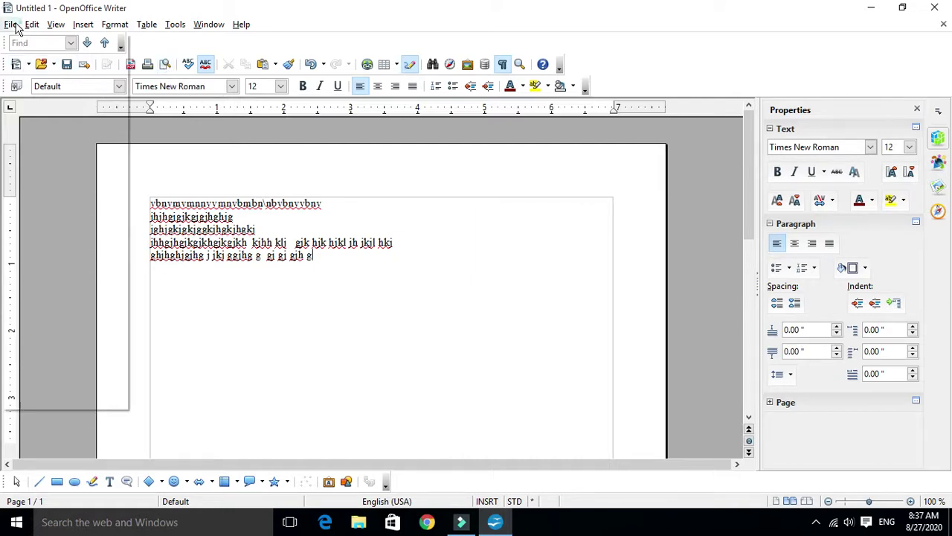
{"action": "left_click", "coordinate": [70, 340]}
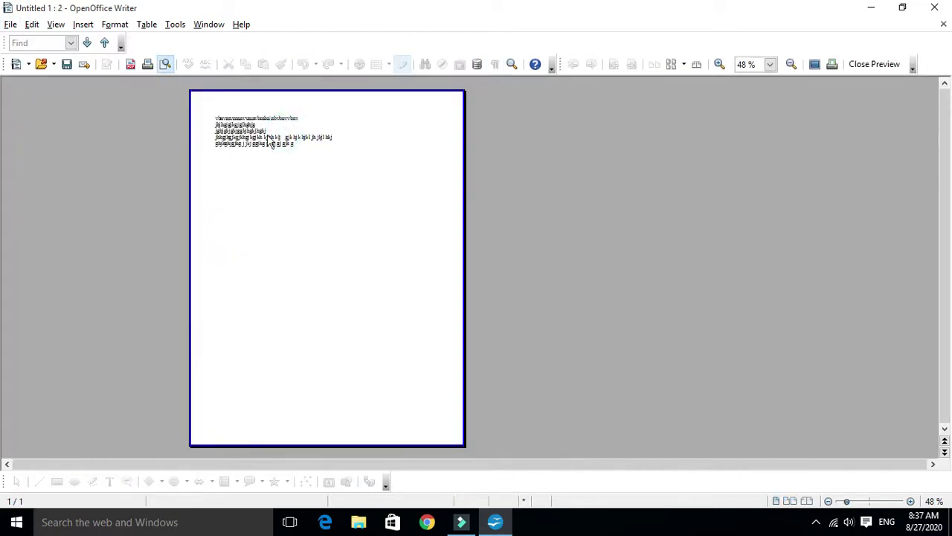
{"action": "left_click", "coordinate": [166, 65]}
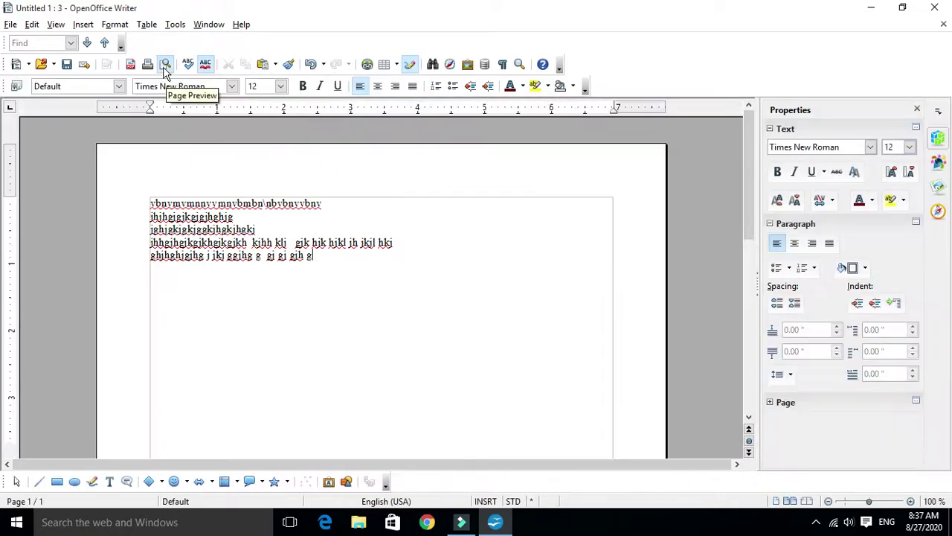
{"action": "left_click", "coordinate": [165, 65]}
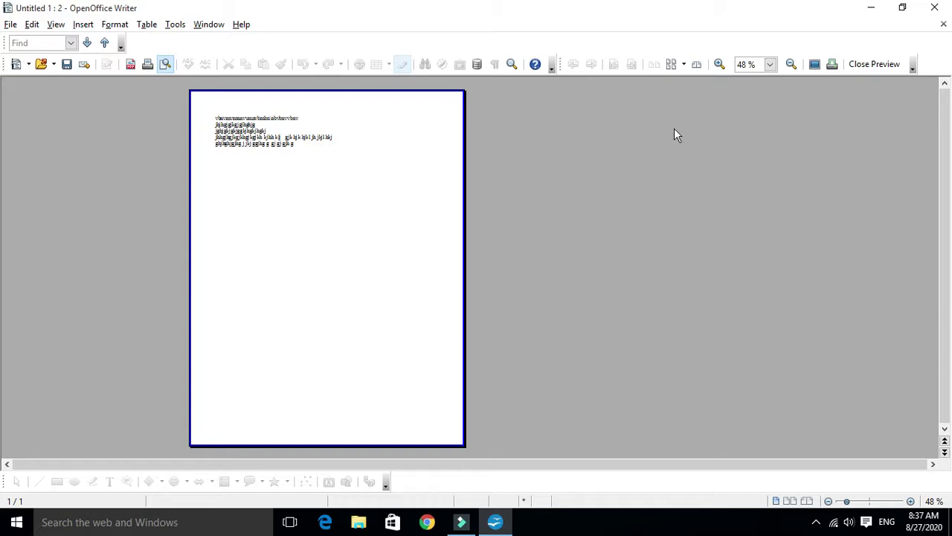
Set the page preview zoom to 100 % and bring the lines of text into view
{"action": "left_click", "coordinate": [771, 65]}
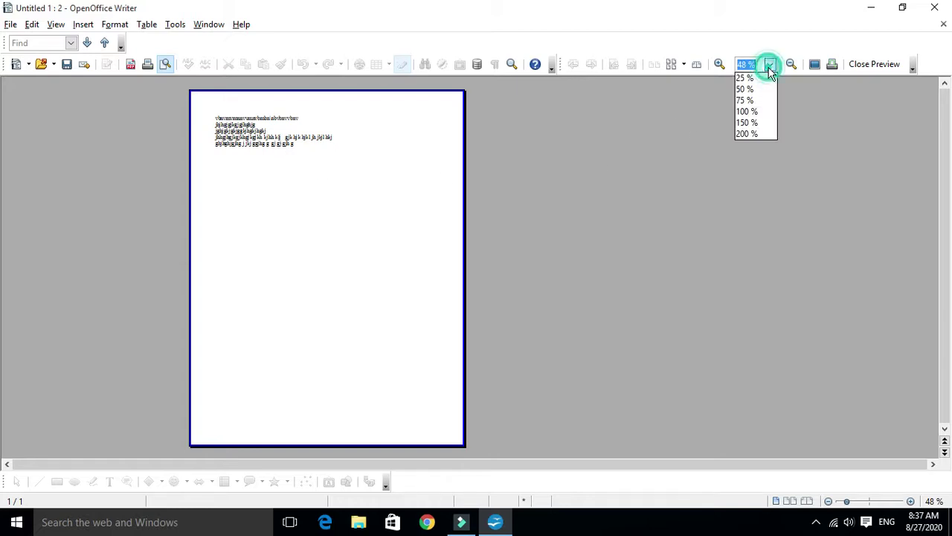
{"action": "left_click", "coordinate": [748, 113]}
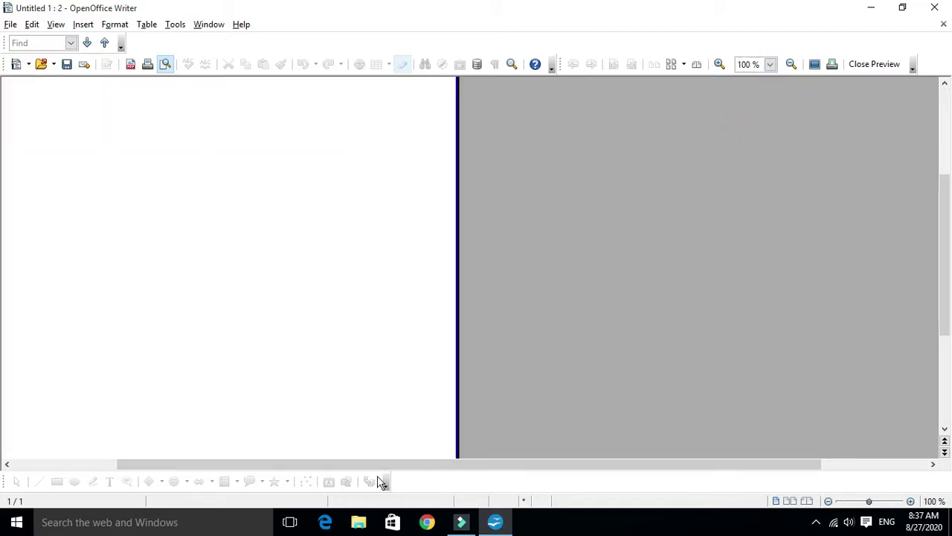
{"action": "left_click_drag", "start_coordinate": [367, 465], "coordinate": [228, 462]}
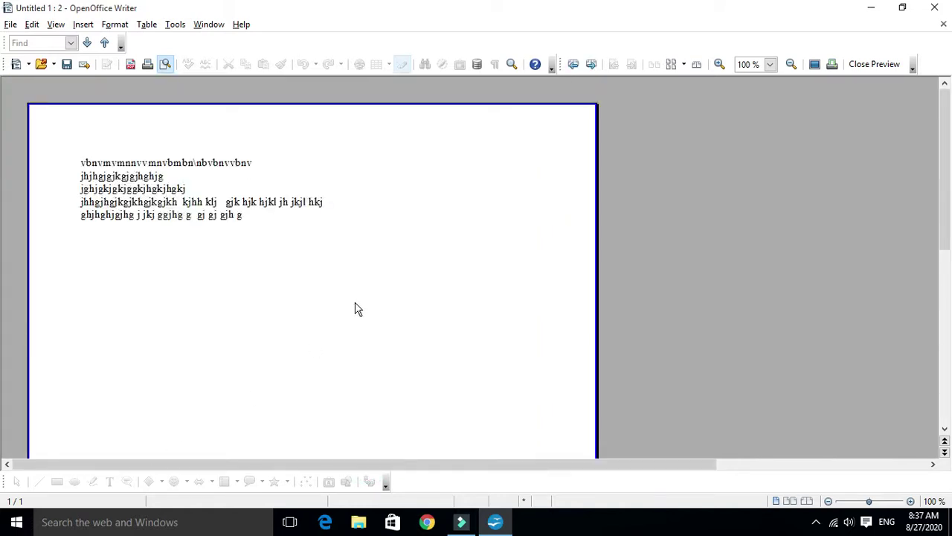
{"action": "left_click", "coordinate": [772, 62]}
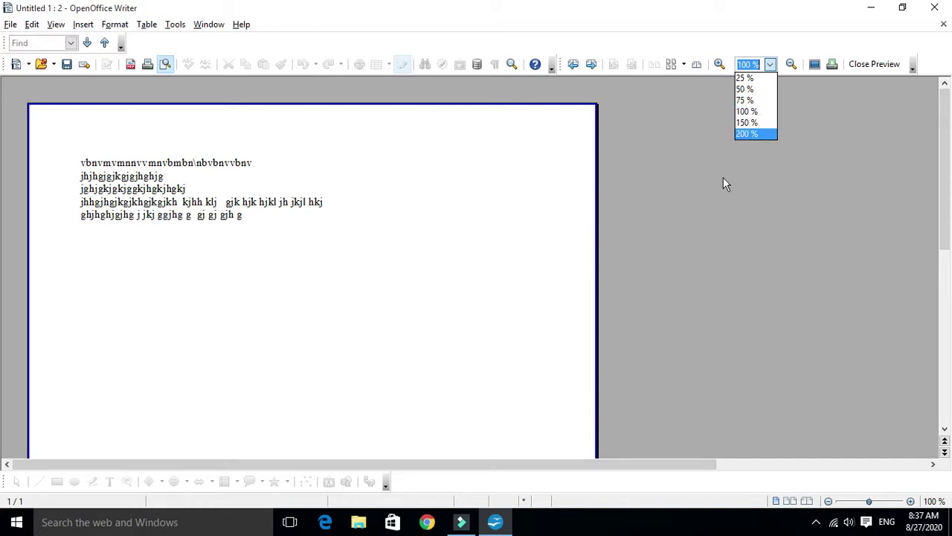
{"action": "left_click", "coordinate": [746, 112]}
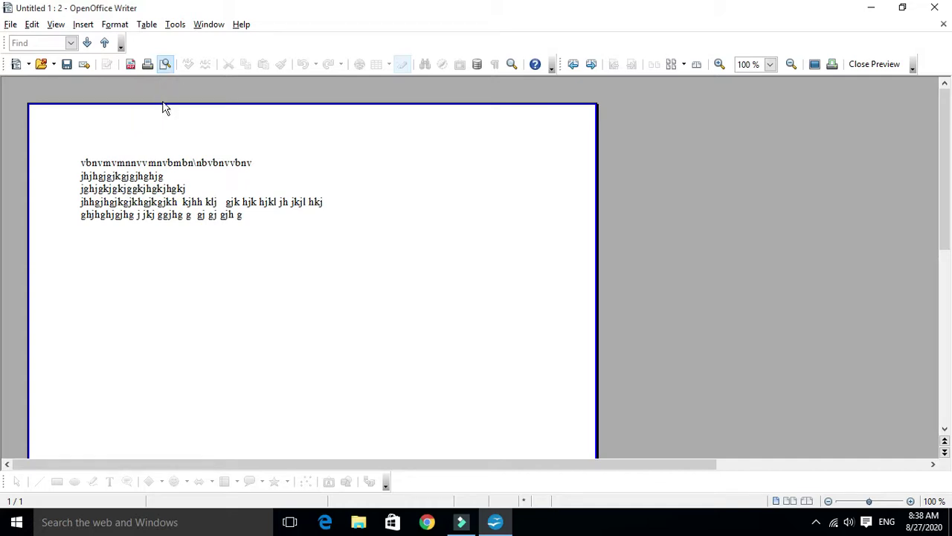
Return from the page preview to the editing view and open Page Preview again
{"action": "left_click", "coordinate": [869, 70]}
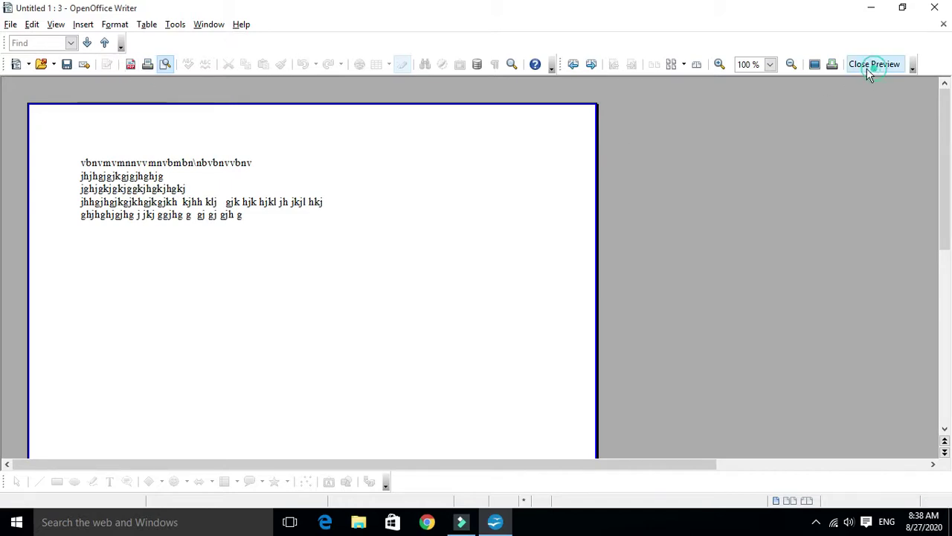
{"action": "left_click", "coordinate": [11, 28]}
{"action": "left_click", "coordinate": [11, 29]}
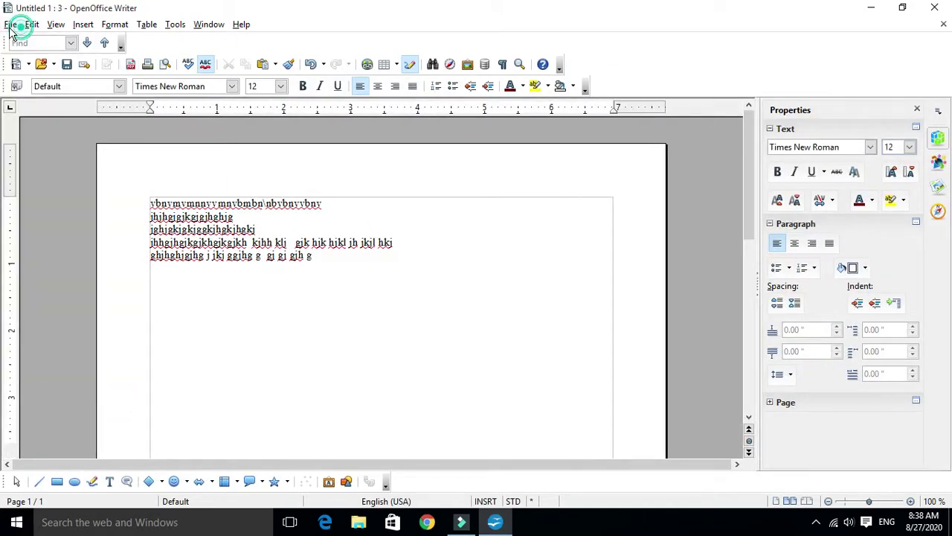
{"action": "left_click", "coordinate": [165, 64]}
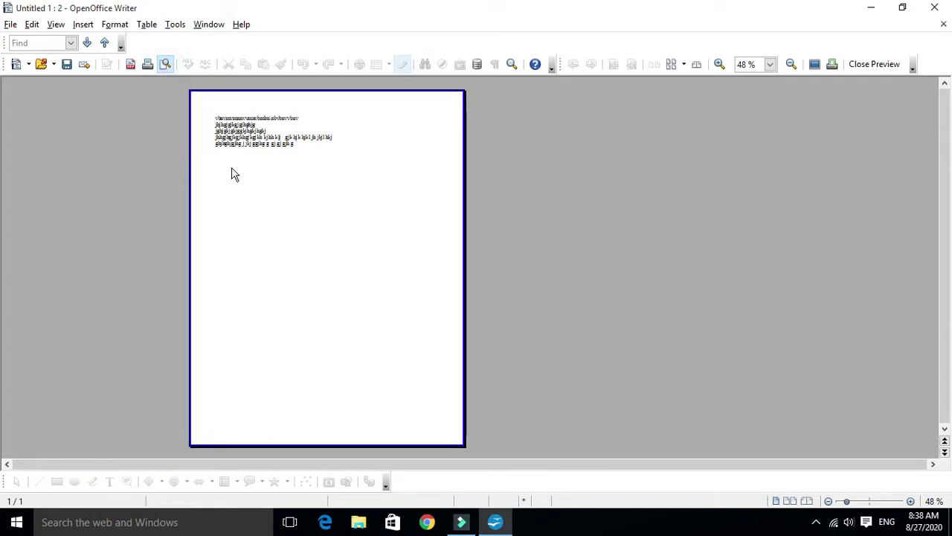
Magnify the page preview to 100 % and show the full lines of text
{"action": "left_click", "coordinate": [769, 64]}
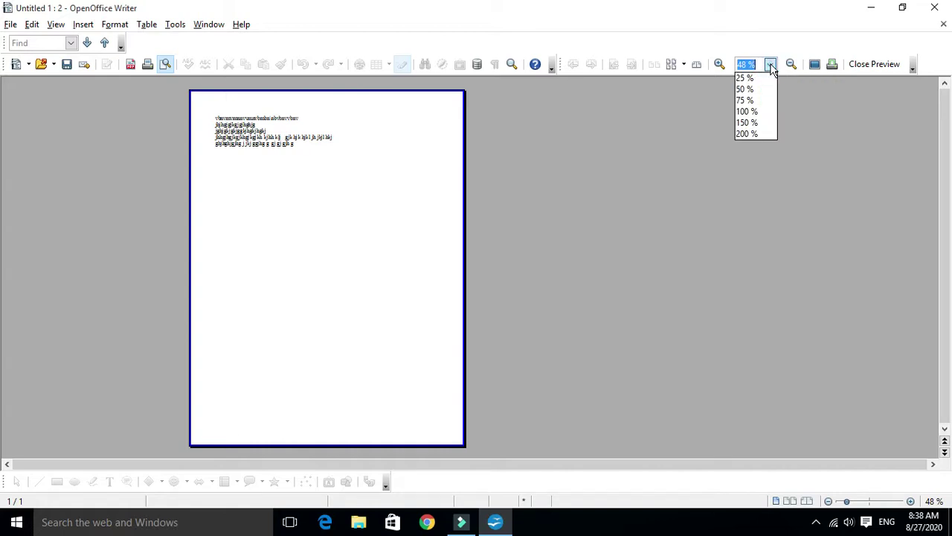
{"action": "left_click", "coordinate": [754, 116]}
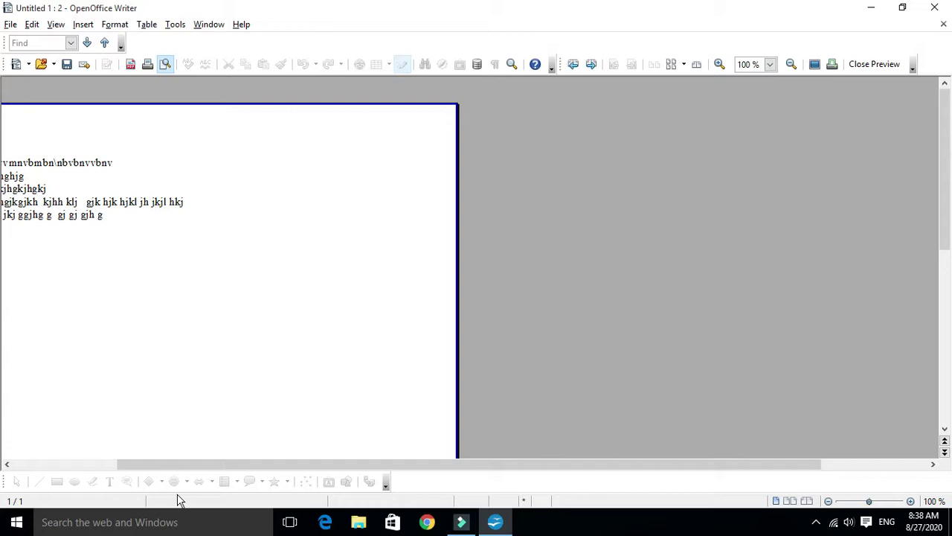
{"action": "left_click_drag", "start_coordinate": [175, 463], "coordinate": [45, 462]}
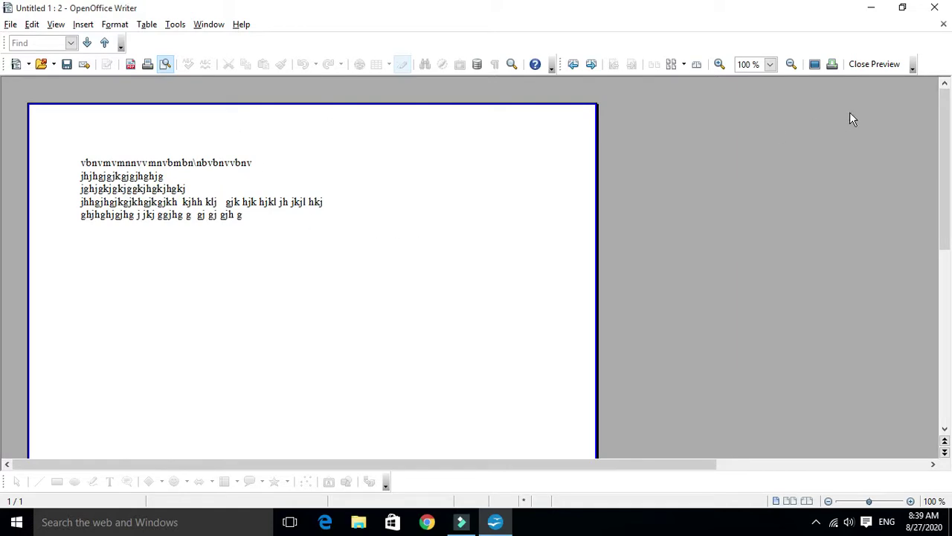
Close and reopen the page preview, viewing the start of the page at 100 % zoom
{"action": "left_click", "coordinate": [877, 64]}
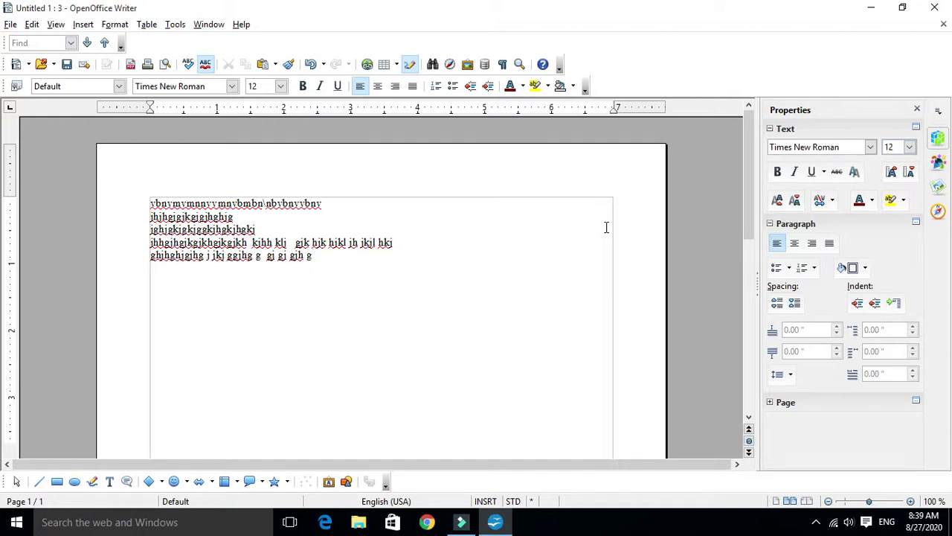
{"action": "left_click", "coordinate": [166, 64]}
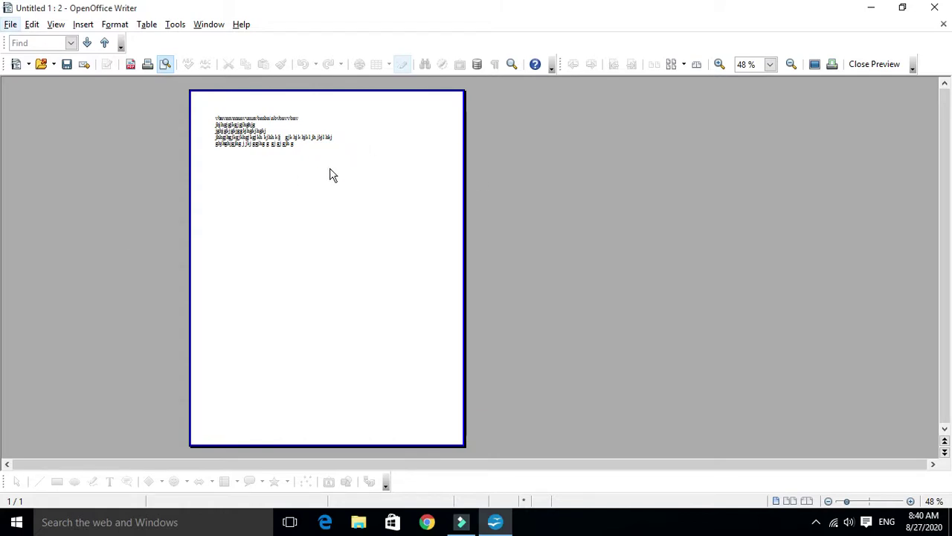
{"action": "left_click", "coordinate": [772, 68]}
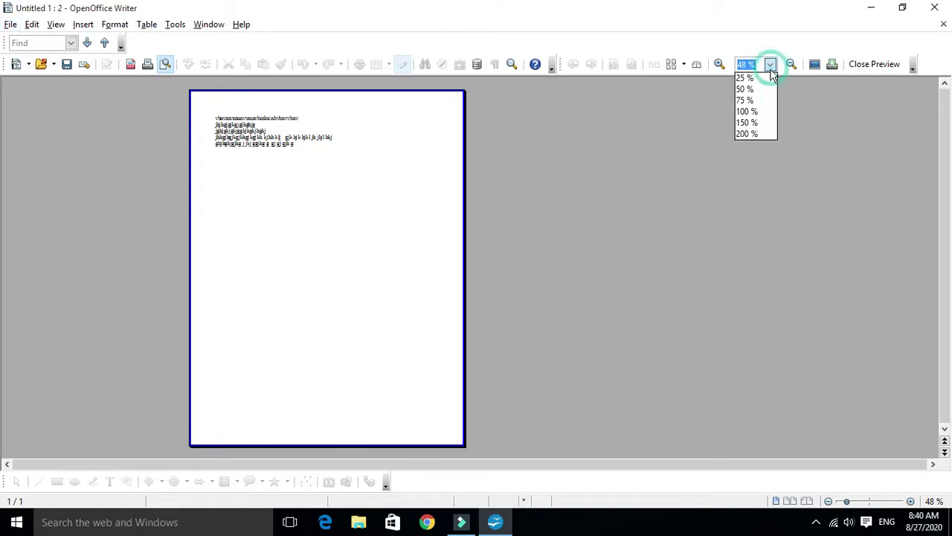
{"action": "left_click", "coordinate": [748, 120]}
{"action": "left_click_drag", "start_coordinate": [421, 463], "coordinate": [223, 416]}
{"action": "scroll", "coordinate": [350, 316], "scroll_direction": "up", "scroll_amount": 3}
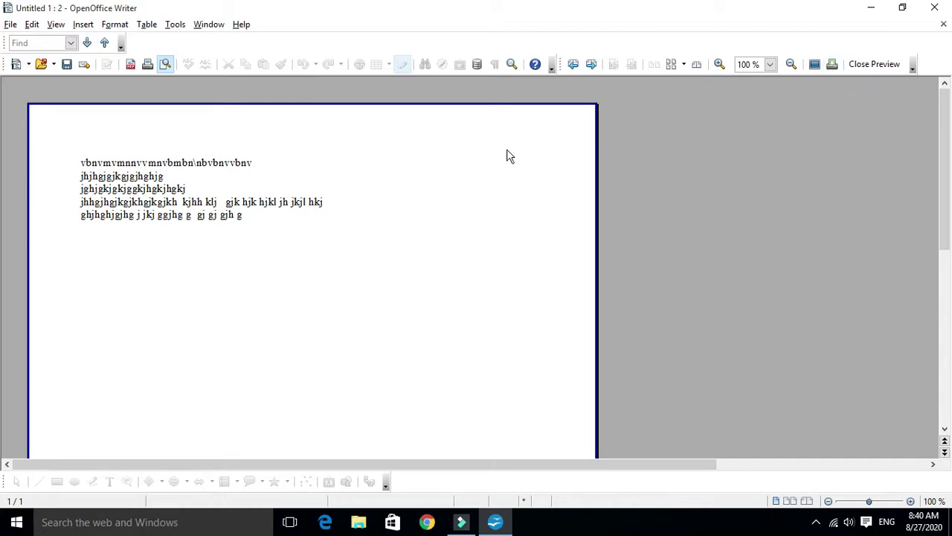
Try to print the page directly from the preview and acknowledge the document recovery notice for Untitled 1
{"action": "left_click", "coordinate": [831, 66]}
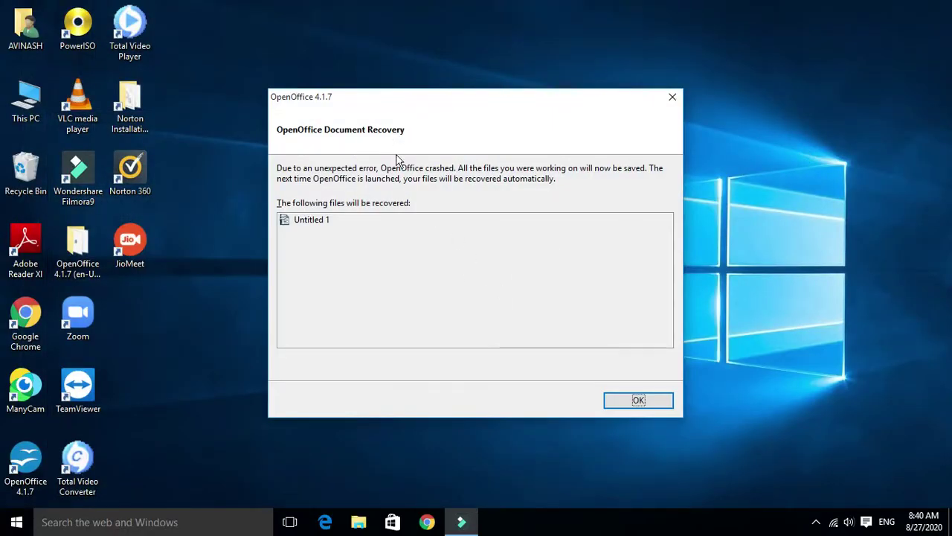
{"action": "left_click", "coordinate": [304, 223]}
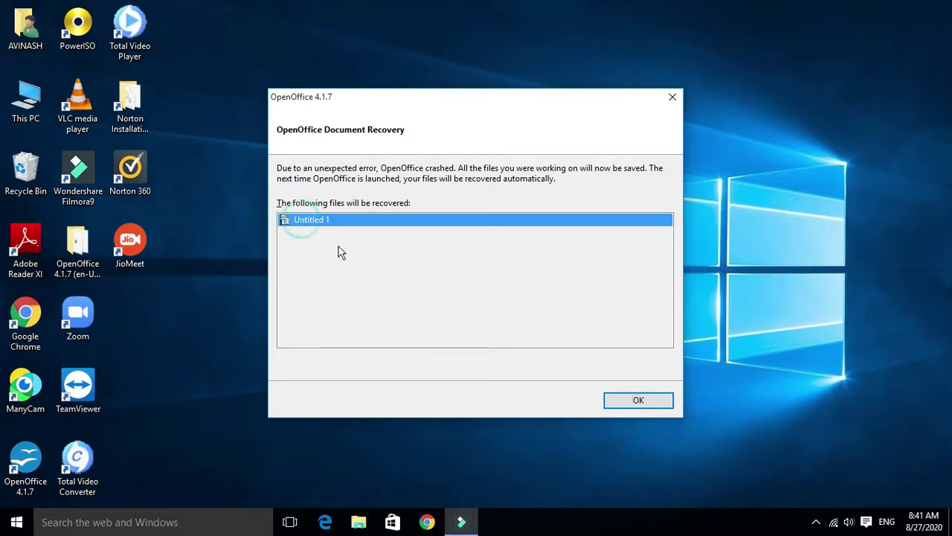
{"action": "left_click", "coordinate": [622, 406]}
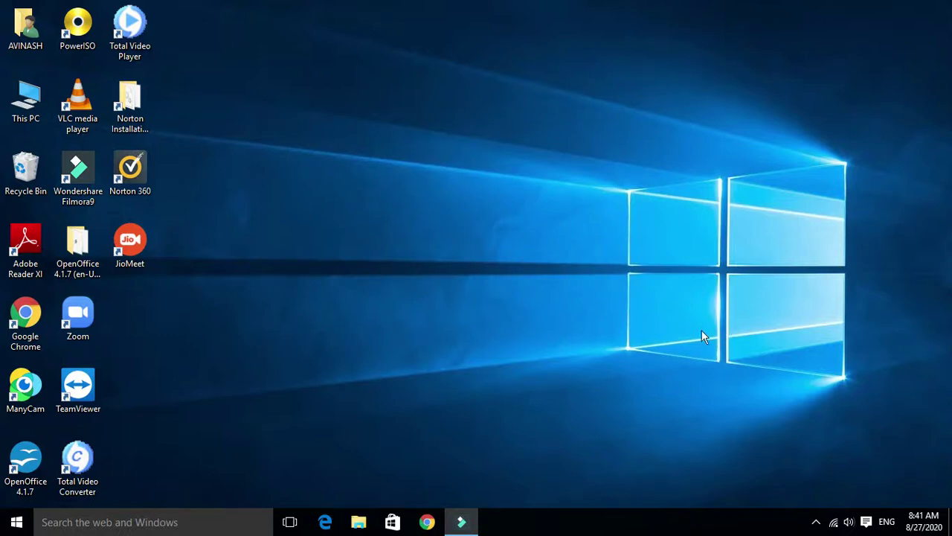
Relaunch OpenOffice 4.1.7, run the recovery of Untitled 1 and complete the recovery wizard
{"action": "double_click", "coordinate": [26, 463]}
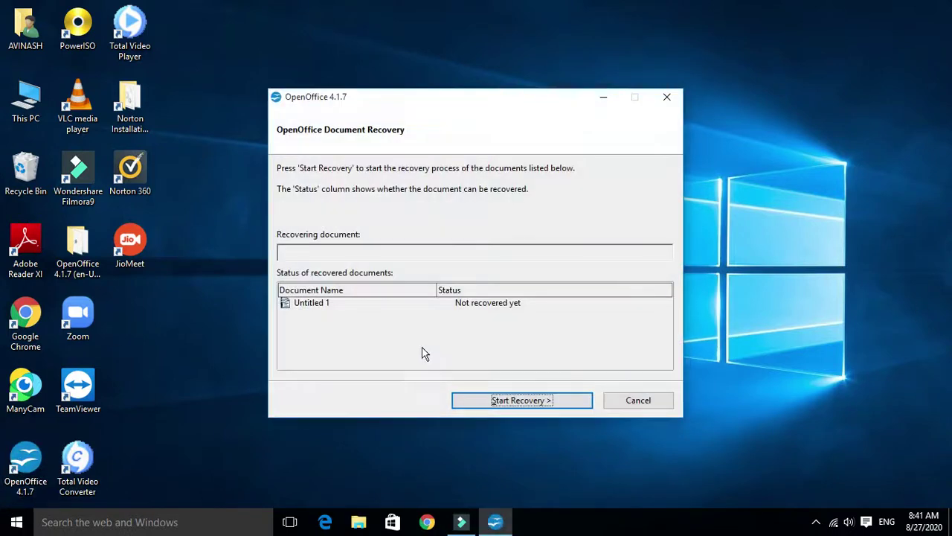
{"action": "left_click", "coordinate": [306, 303]}
{"action": "left_click", "coordinate": [553, 406]}
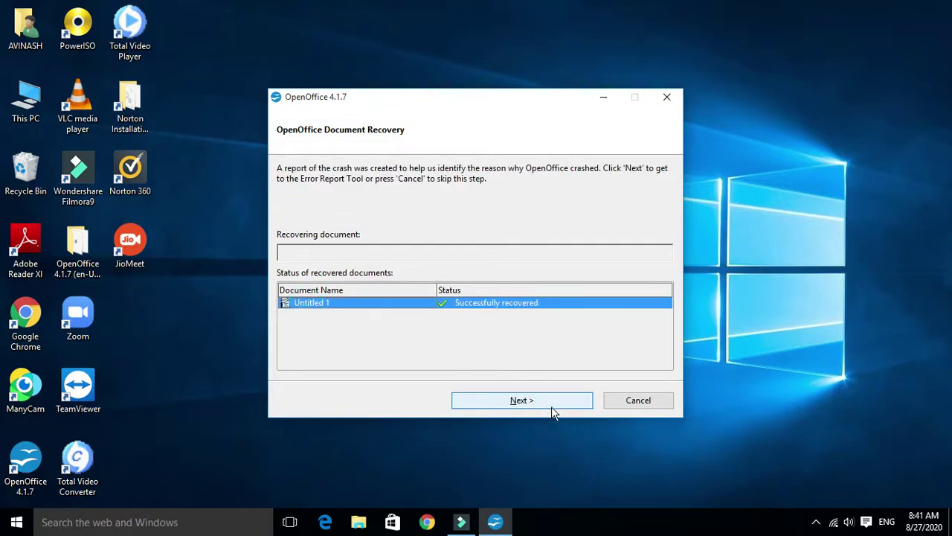
{"action": "left_click", "coordinate": [551, 406]}
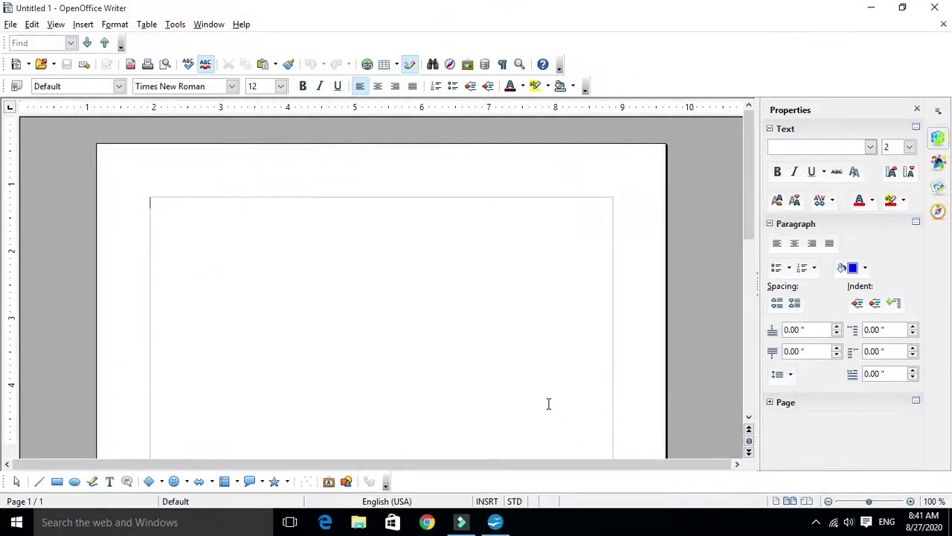
Enter four lines of sample text in the blank document, beginning with "Jgjkgkhgjkhgkjggjk"
{"action": "type", "text": "jgjkgkhgjkhgkjggjk"}
{"action": "key", "text": "Return"}
{"action": "type", "text": "jhgkhgkjg  kjgjk jgj g"}
{"action": "key", "text": "Return"}
{"action": "type", "text": "jkg gjk kjjhg kg kjg"}
{"action": "key", "text": "Return"}
{"action": "type", "text": "jgj gkjg kjhg  "}
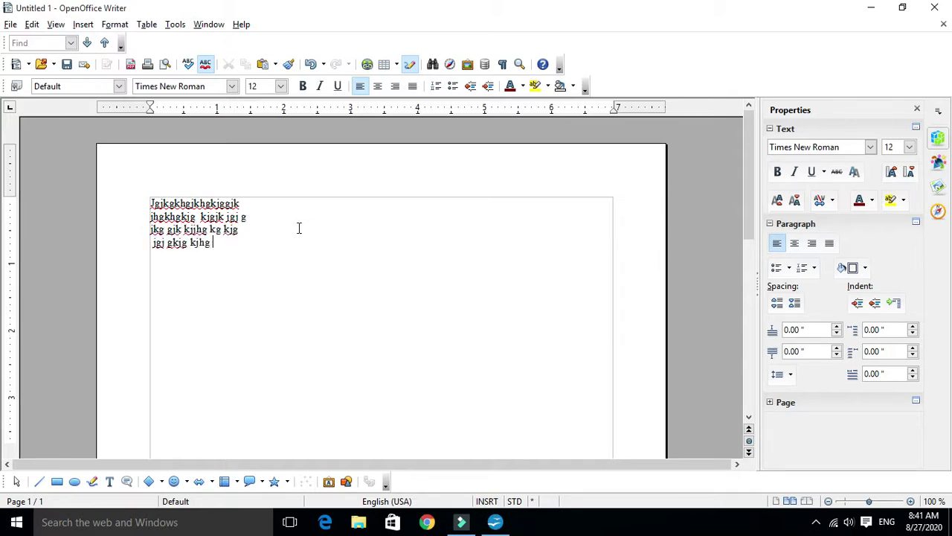
{"action": "type", "text": "kjgh jkhgjkgjkgjkg"}
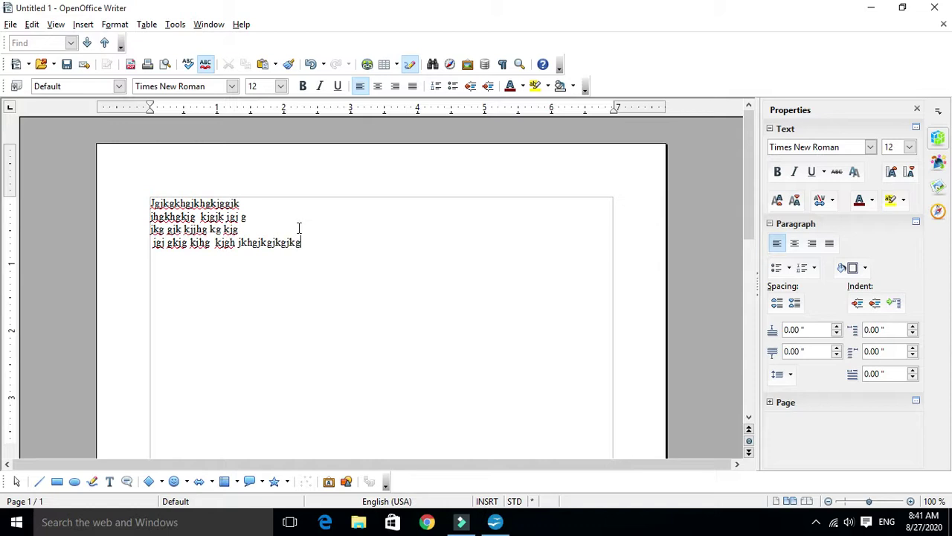
Open the page preview of the new sample text and set its zoom to 100 %
{"action": "left_click", "coordinate": [165, 64]}
{"action": "left_click", "coordinate": [328, 158]}
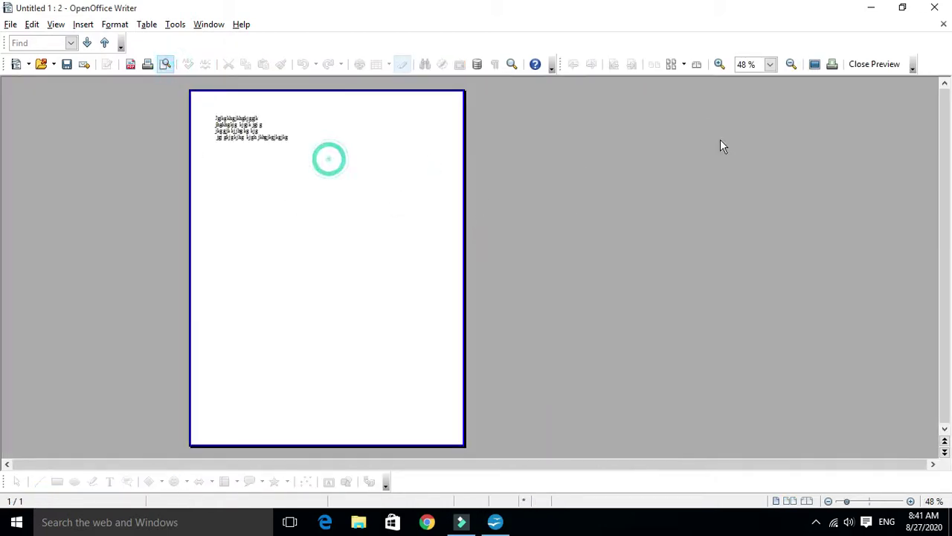
{"action": "left_click", "coordinate": [770, 66]}
{"action": "left_click", "coordinate": [751, 111]}
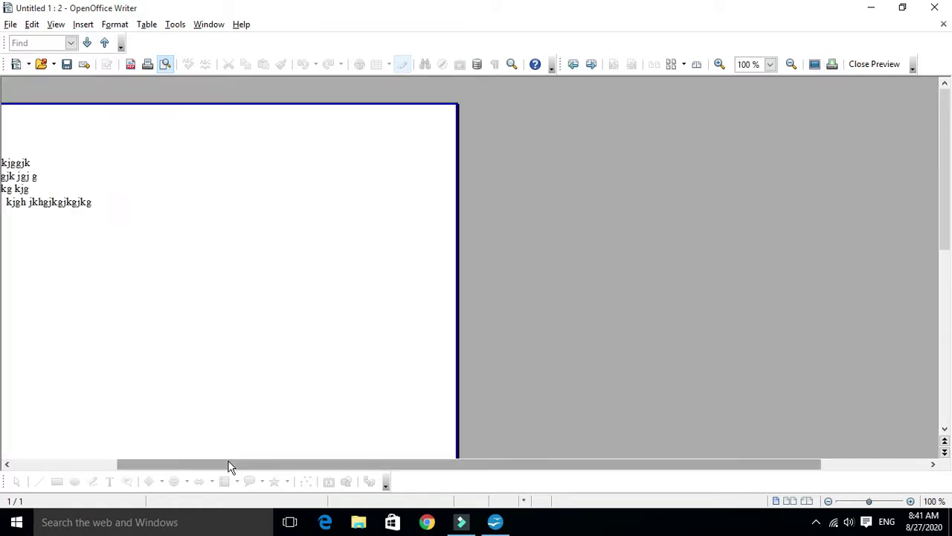
{"action": "left_click_drag", "start_coordinate": [228, 460], "coordinate": [146, 472]}
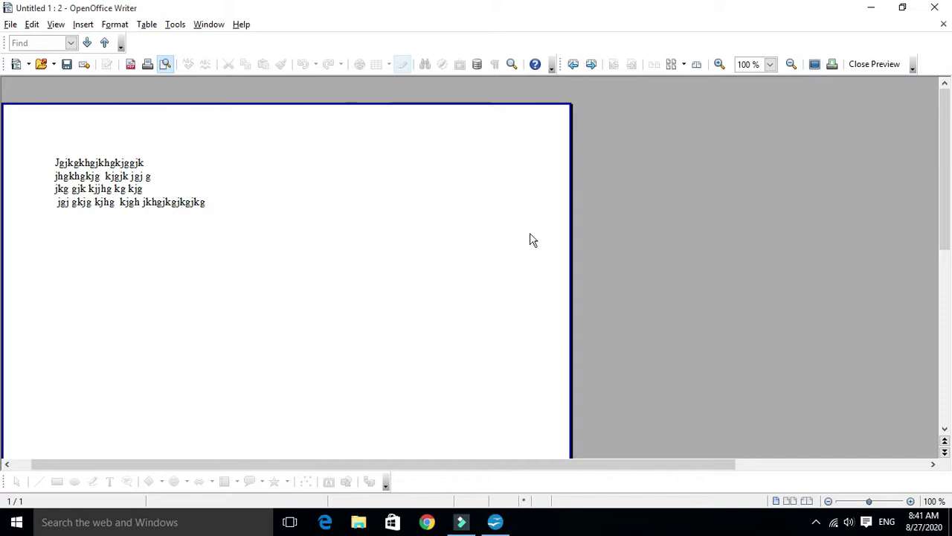
Show the page preview in full screen and return to the normal window
{"action": "left_click", "coordinate": [818, 65]}
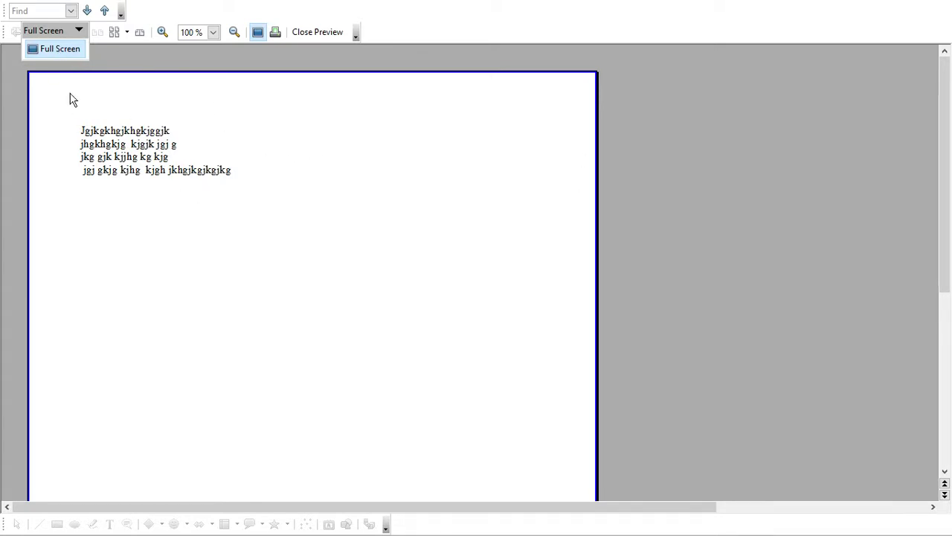
{"action": "left_click", "coordinate": [75, 52]}
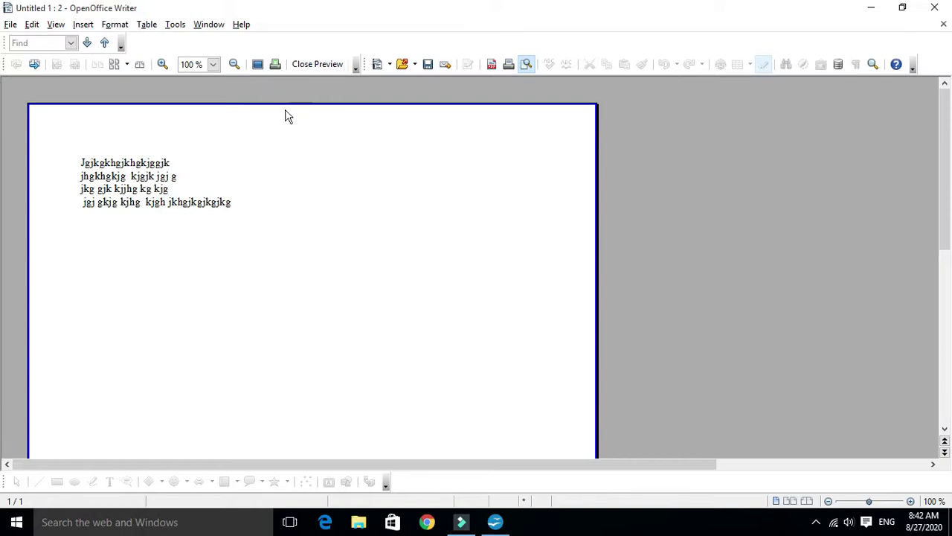
Turn off Page Preview to get back to editing the document
{"action": "left_click", "coordinate": [10, 24]}
{"action": "mouse_move", "coordinate": [32, 23]}
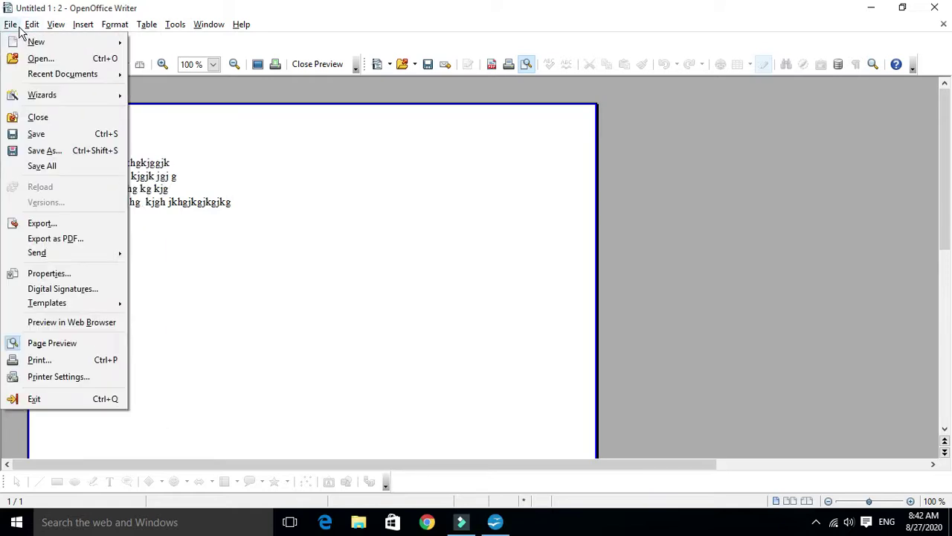
{"action": "left_click", "coordinate": [84, 347]}
{"action": "double_click", "coordinate": [84, 346]}
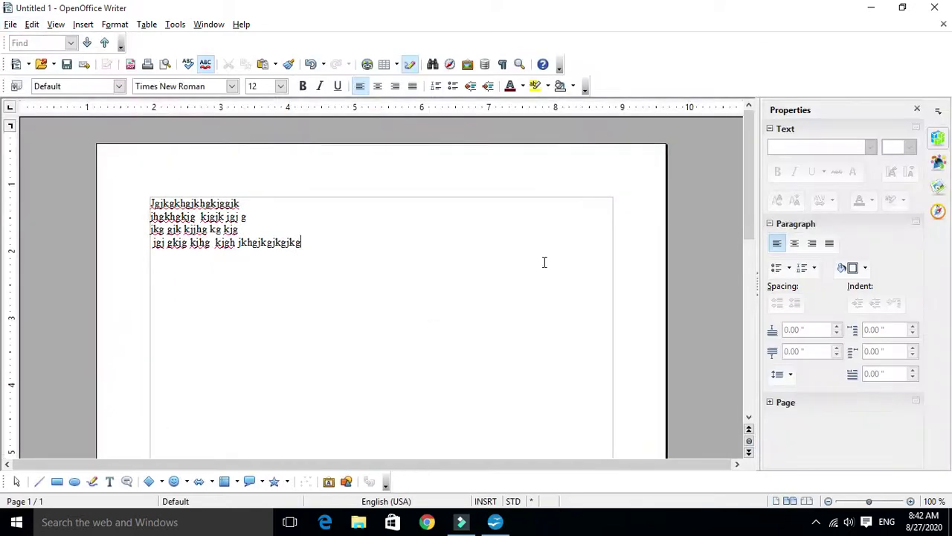
Preview the document again at 100 % zoom with the four text lines in view
{"action": "left_click", "coordinate": [165, 64]}
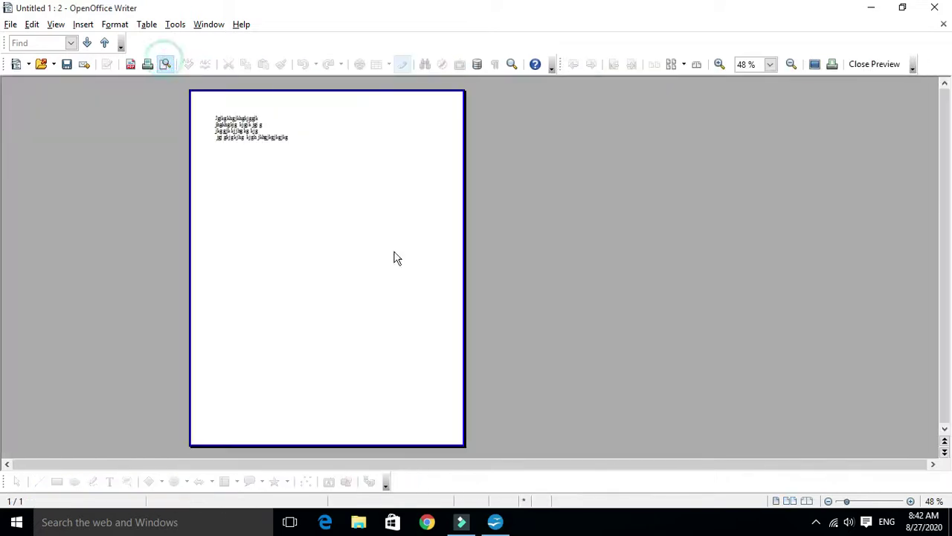
{"action": "left_click", "coordinate": [770, 64]}
{"action": "left_click", "coordinate": [747, 112]}
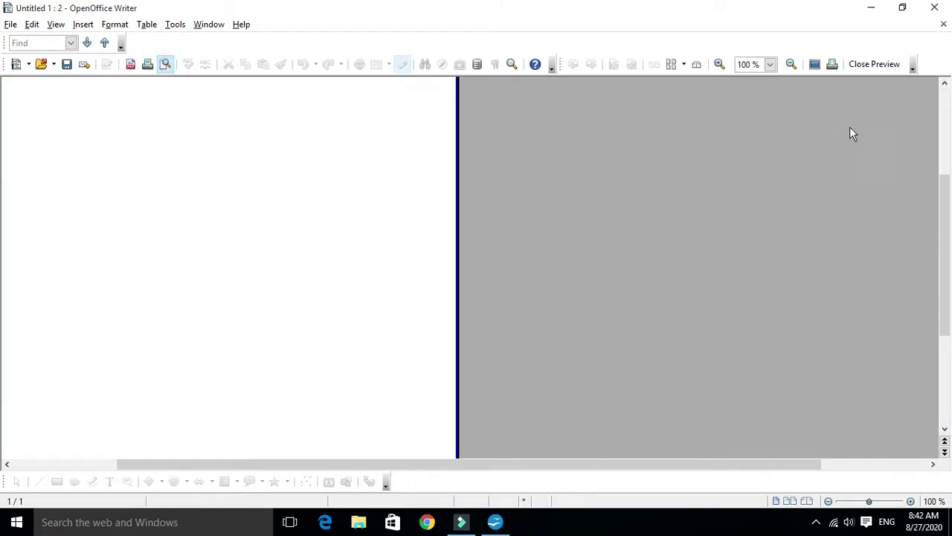
{"action": "left_click_drag", "start_coordinate": [372, 463], "coordinate": [163, 475]}
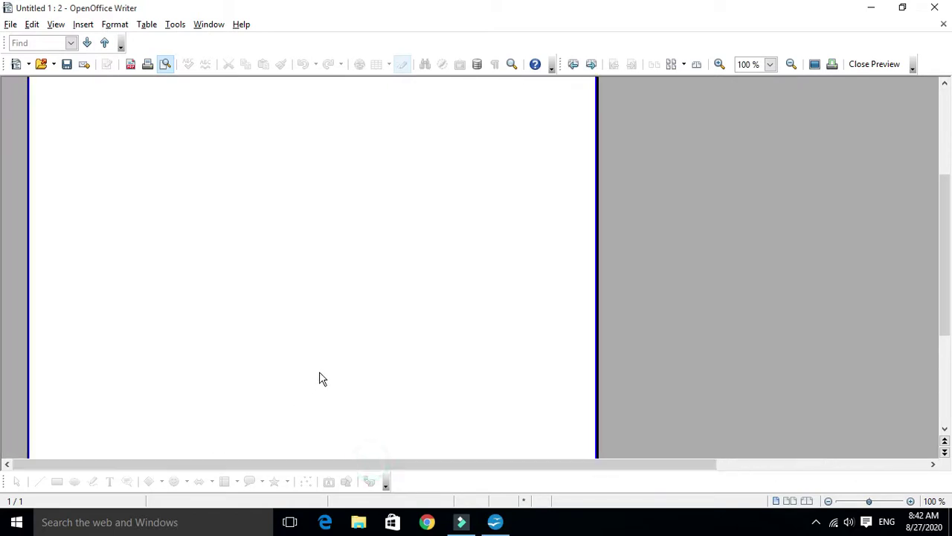
{"action": "scroll", "coordinate": [321, 376], "scroll_direction": "up", "scroll_amount": 5}
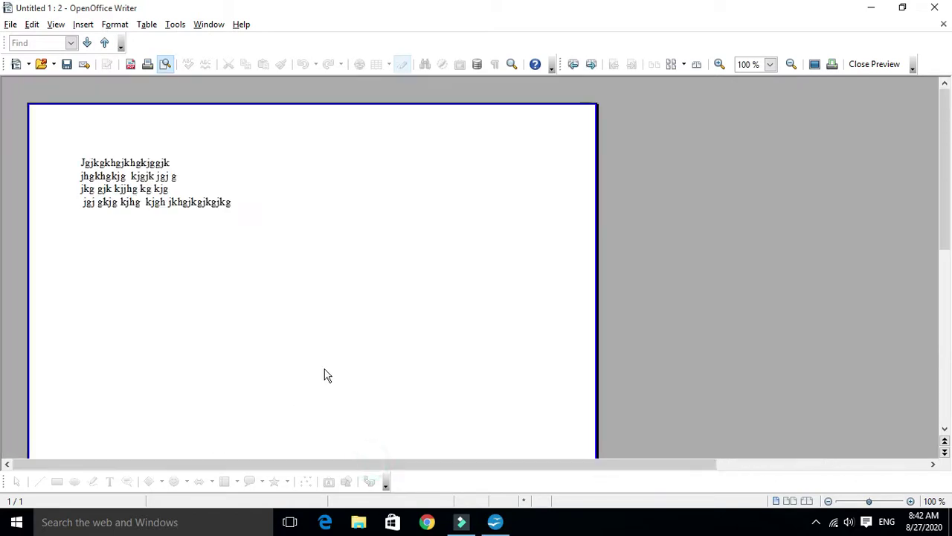
Zoom the page preview in to 400 % and back out, settling on 75 %
{"action": "left_click", "coordinate": [718, 66]}
{"action": "left_click", "coordinate": [718, 66]}
{"action": "left_click", "coordinate": [789, 65]}
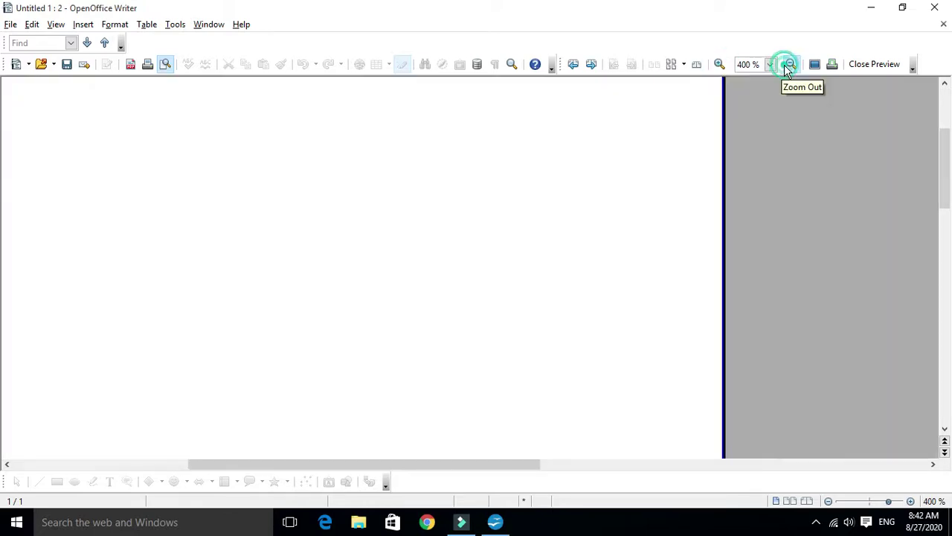
{"action": "left_click", "coordinate": [789, 66]}
{"action": "left_click", "coordinate": [789, 65]}
{"action": "left_click", "coordinate": [789, 66]}
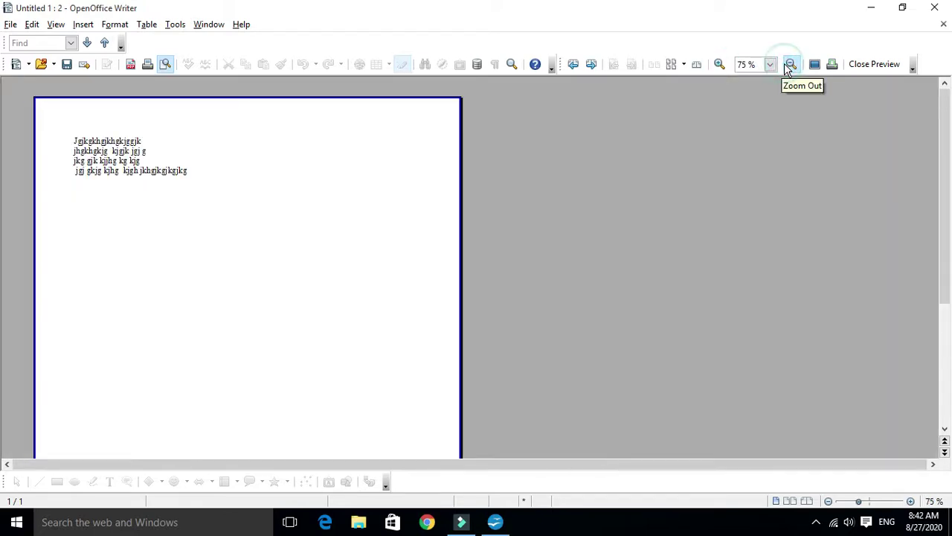
{"action": "left_click", "coordinate": [719, 64]}
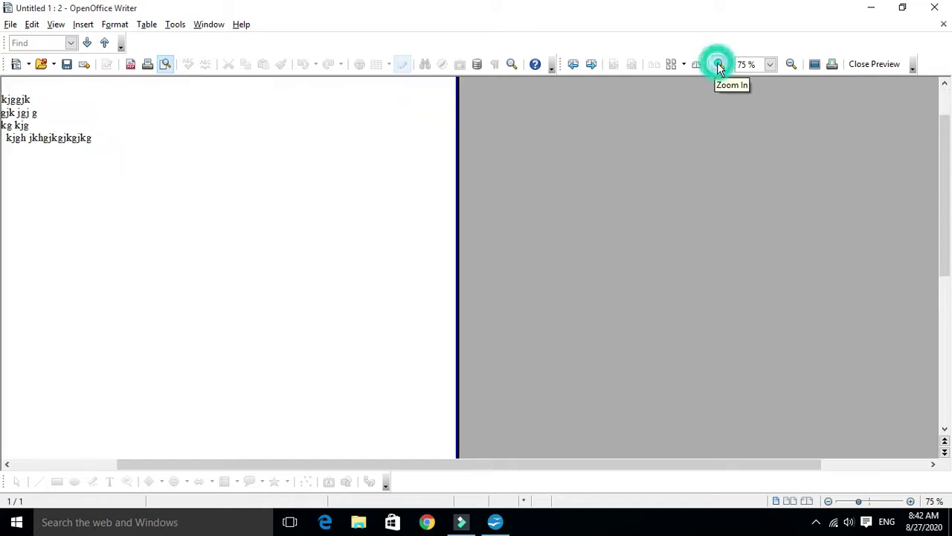
{"action": "left_click", "coordinate": [792, 66]}
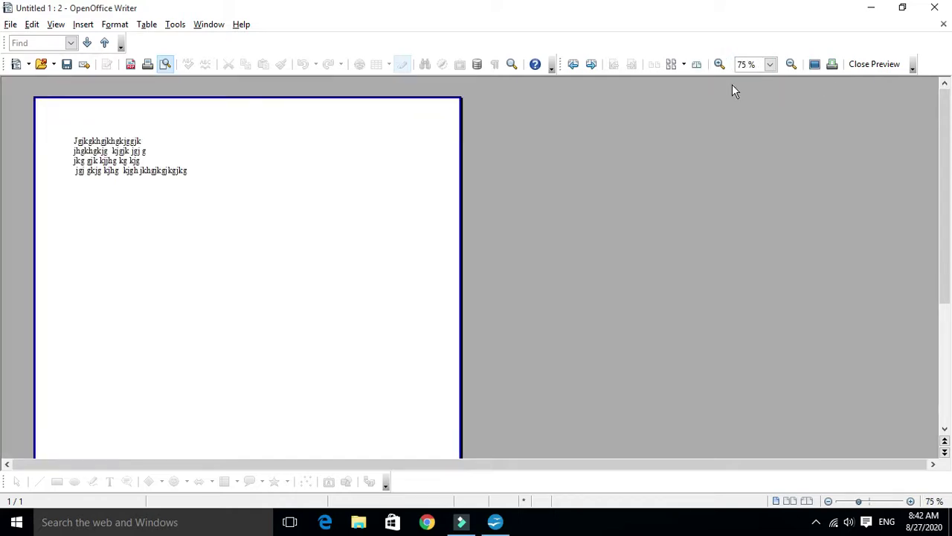
Turn on book preview and look at the Multiple Pages row and column settings without changing them
{"action": "left_click", "coordinate": [696, 66]}
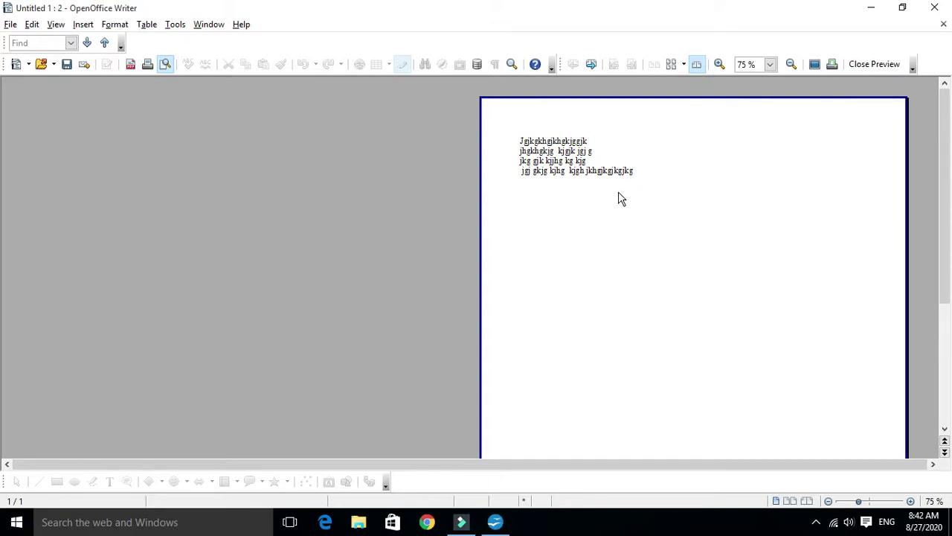
{"action": "left_click", "coordinate": [672, 66]}
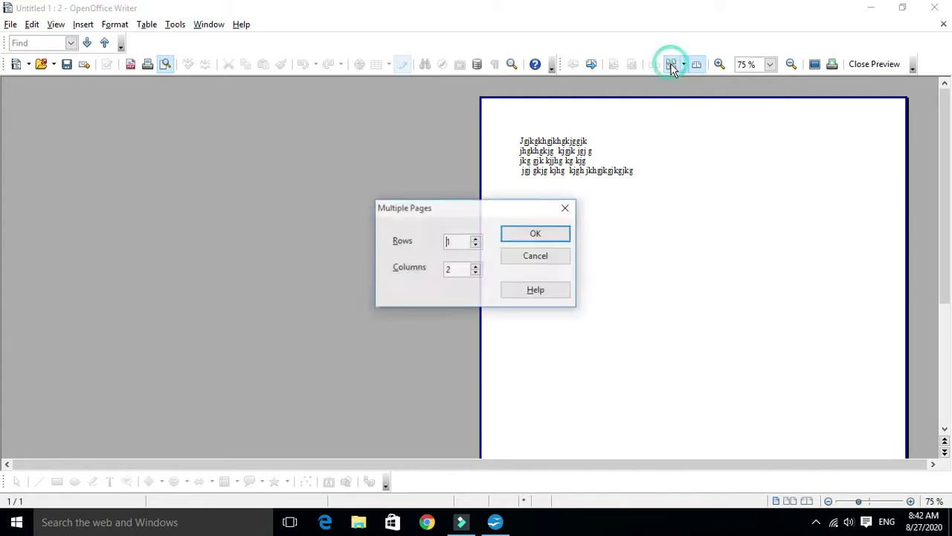
{"action": "left_click", "coordinate": [566, 210]}
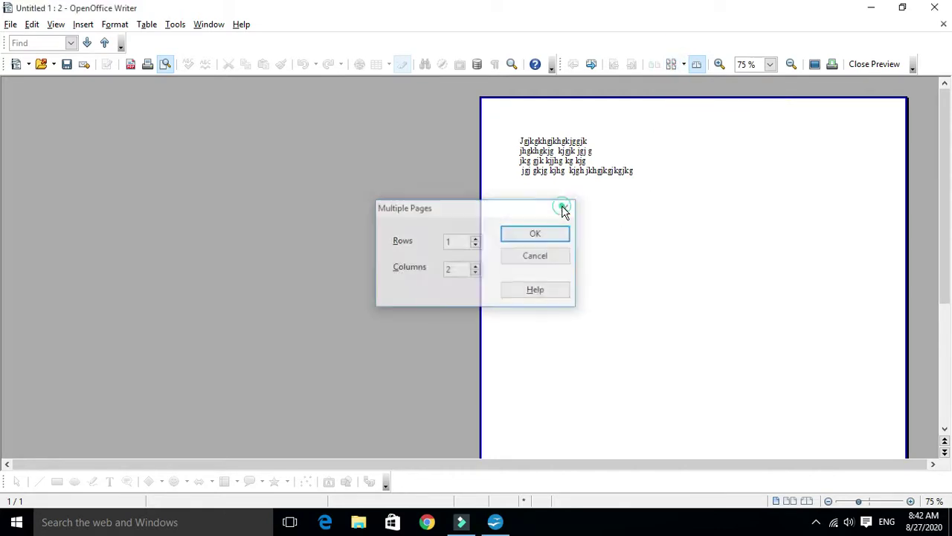
Lay out the page preview as a multiple-page grid
{"action": "left_click", "coordinate": [683, 65]}
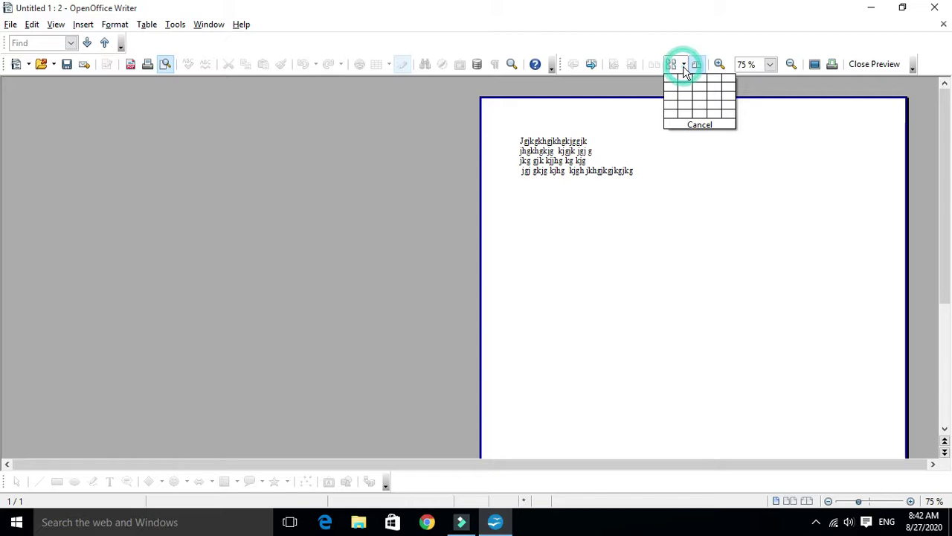
{"action": "left_click", "coordinate": [728, 124]}
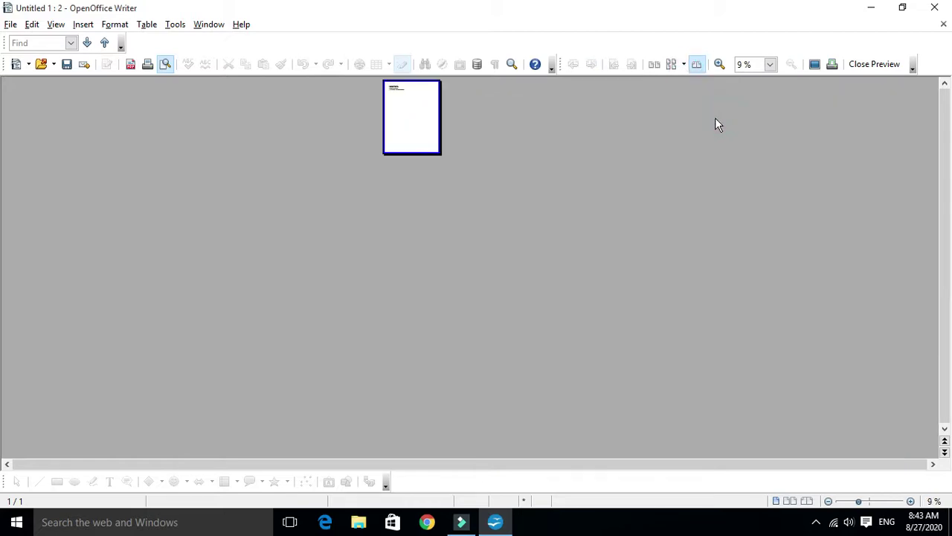
{"action": "left_click", "coordinate": [684, 65]}
{"action": "left_click", "coordinate": [522, 183]}
Zoom the preview in to 75 % and bring the page with the four text lines into view
{"action": "left_click", "coordinate": [718, 64]}
{"action": "left_click", "coordinate": [719, 64]}
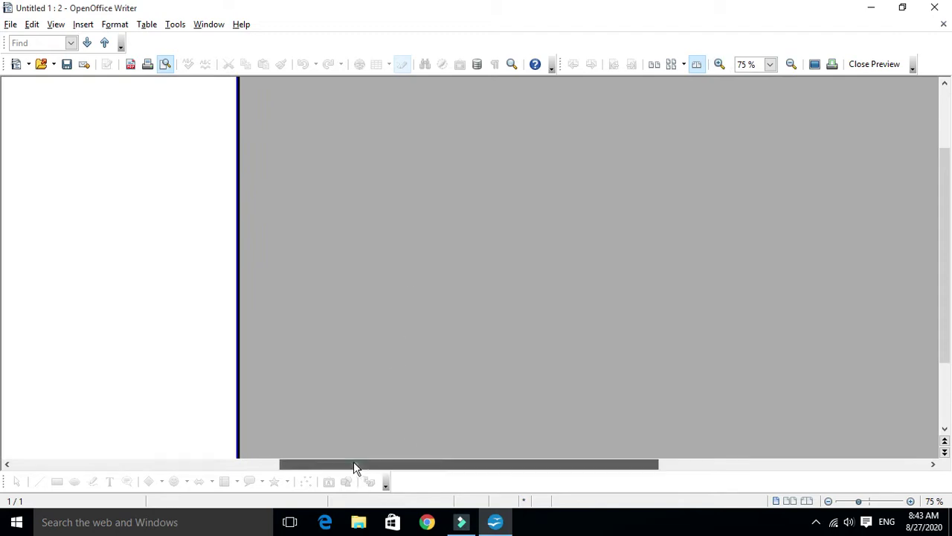
{"action": "left_click_drag", "start_coordinate": [361, 464], "coordinate": [108, 442]}
{"action": "scroll", "coordinate": [426, 369], "scroll_direction": "up", "scroll_amount": 3}
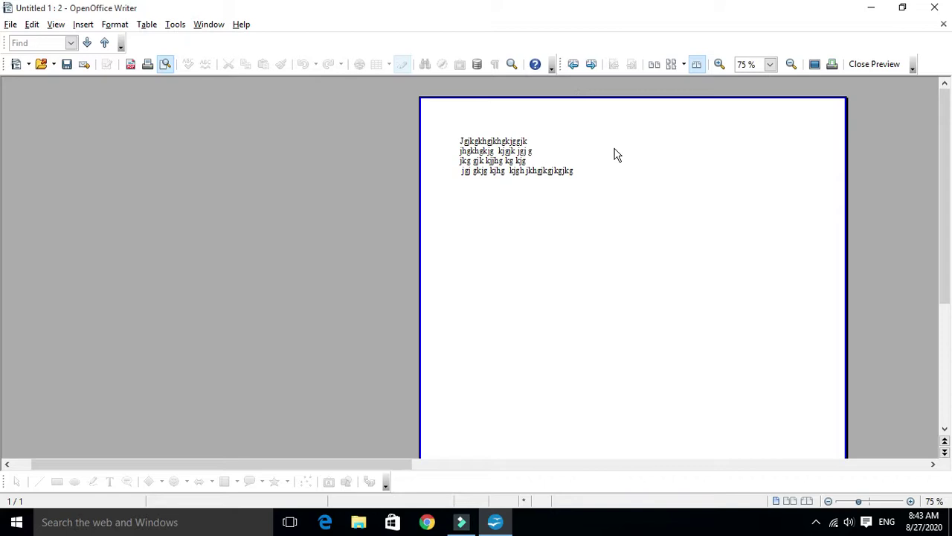
Look at the toolbar options and the OpenOffice Help contents, closing both without changes
{"action": "left_click", "coordinate": [550, 68]}
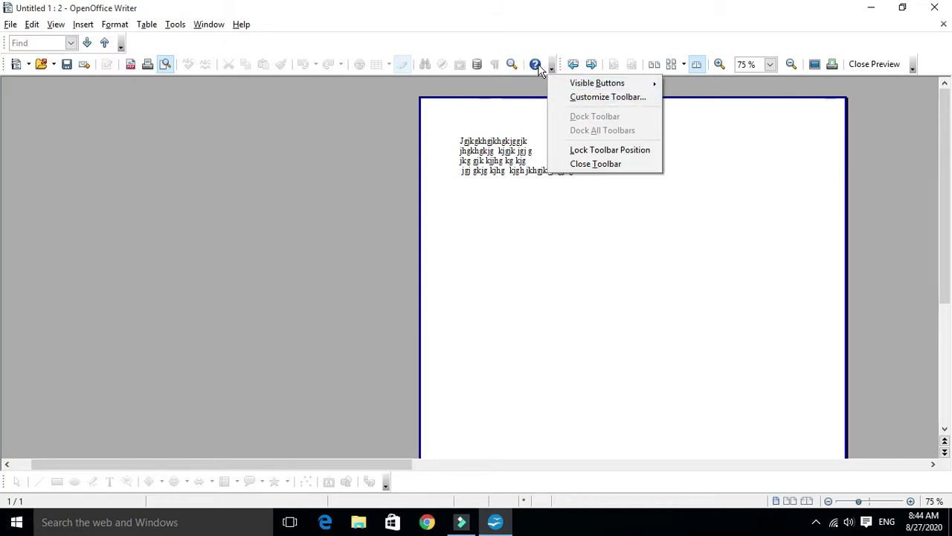
{"action": "left_click", "coordinate": [535, 64]}
{"action": "left_click", "coordinate": [536, 64]}
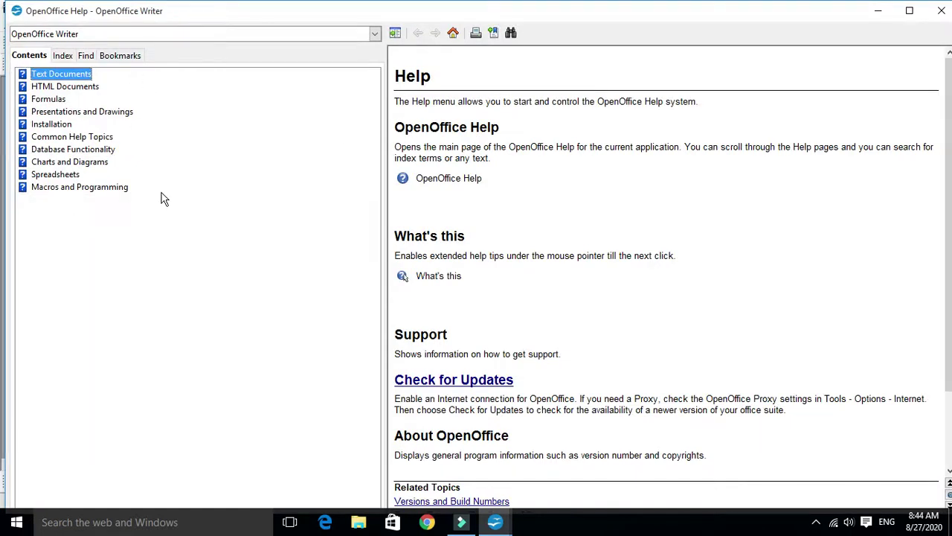
{"action": "left_click", "coordinate": [942, 10]}
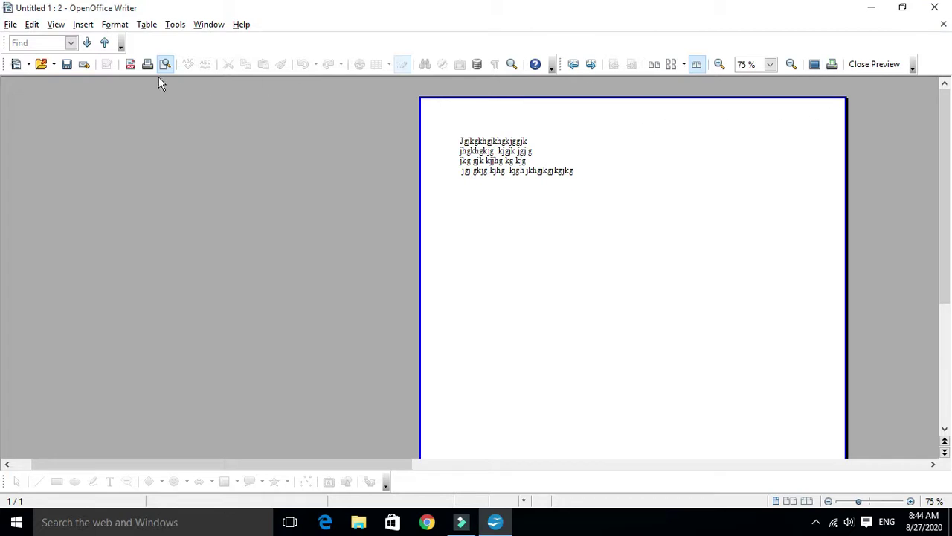
Review the Zoom & View Layout options and keep the variable zoom factor for the preview
{"action": "left_click", "coordinate": [512, 65]}
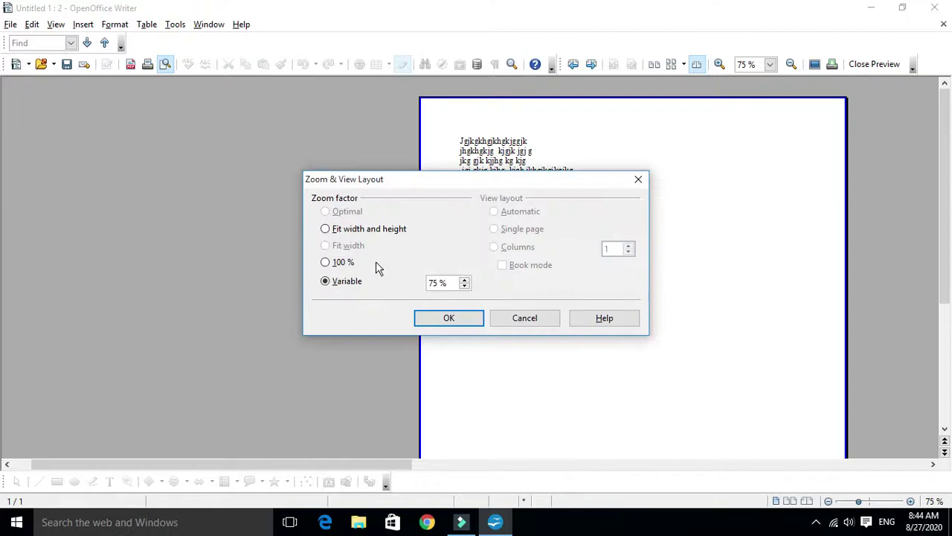
{"action": "left_click", "coordinate": [466, 320]}
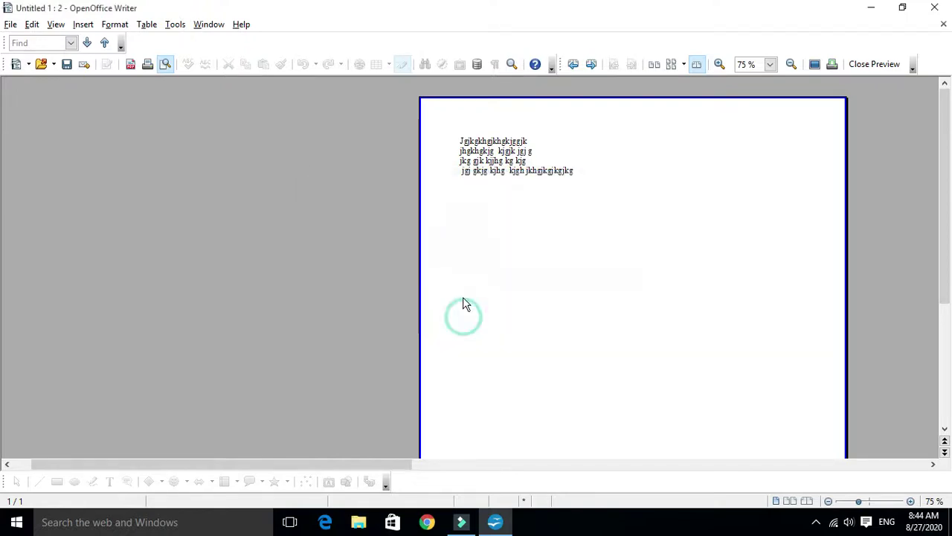
{"action": "left_click", "coordinate": [531, 160]}
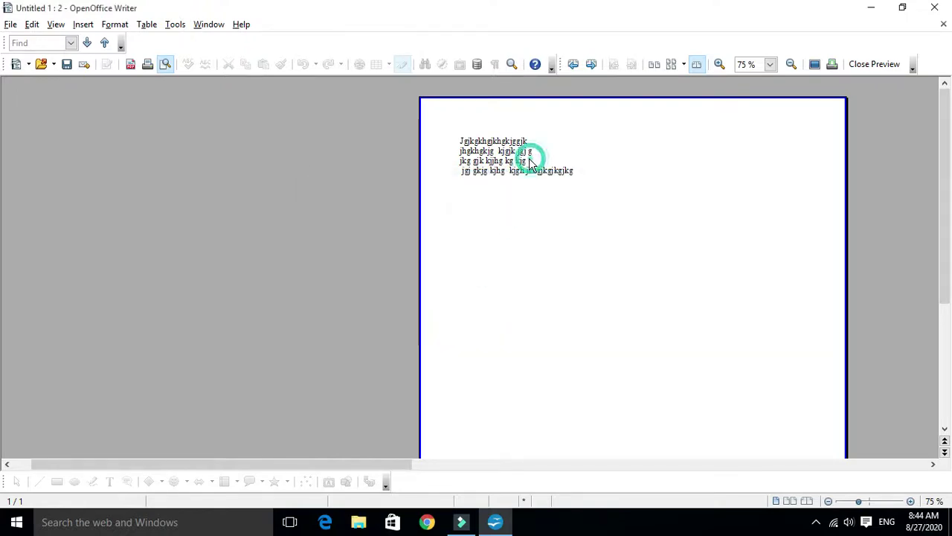
Show the data sources, expand and collapse the Bibliography database, and hide the data sources again
{"action": "left_click", "coordinate": [474, 65]}
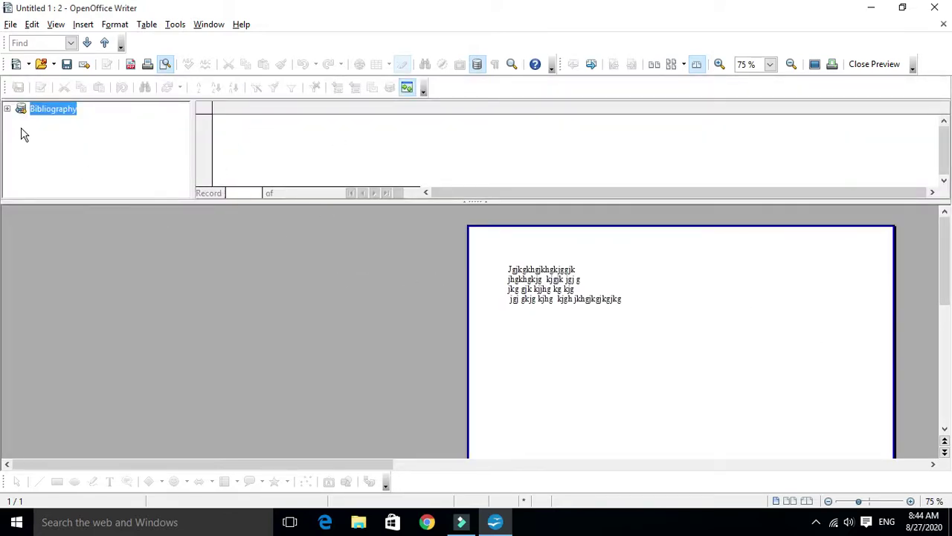
{"action": "left_click", "coordinate": [8, 110]}
{"action": "left_click", "coordinate": [8, 109]}
{"action": "right_click", "coordinate": [143, 151]}
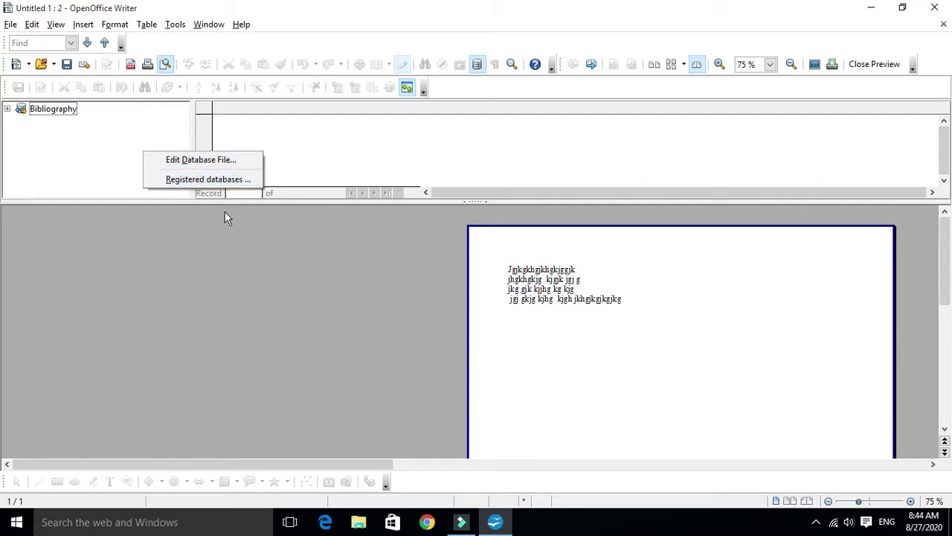
{"action": "left_click", "coordinate": [141, 248]}
{"action": "left_click_drag", "start_coordinate": [324, 202], "coordinate": [343, 102]}
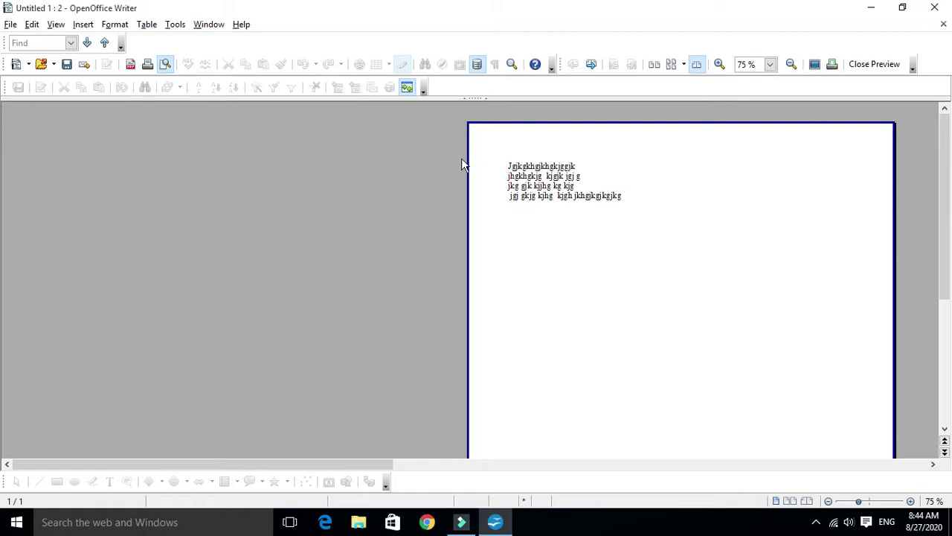
{"action": "left_click", "coordinate": [477, 64]}
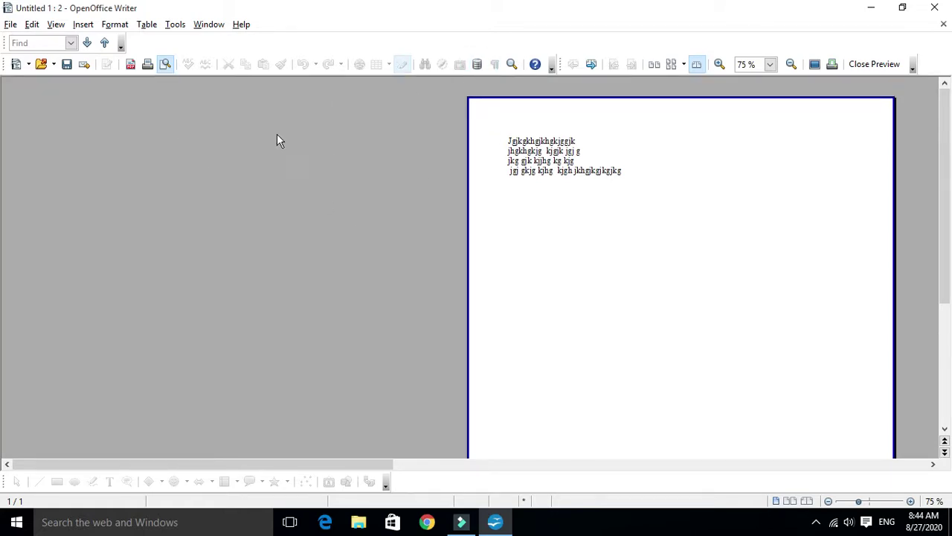
Look at the document's file commands and the direct PDF export dialog, leaving without exporting
{"action": "left_click", "coordinate": [148, 65]}
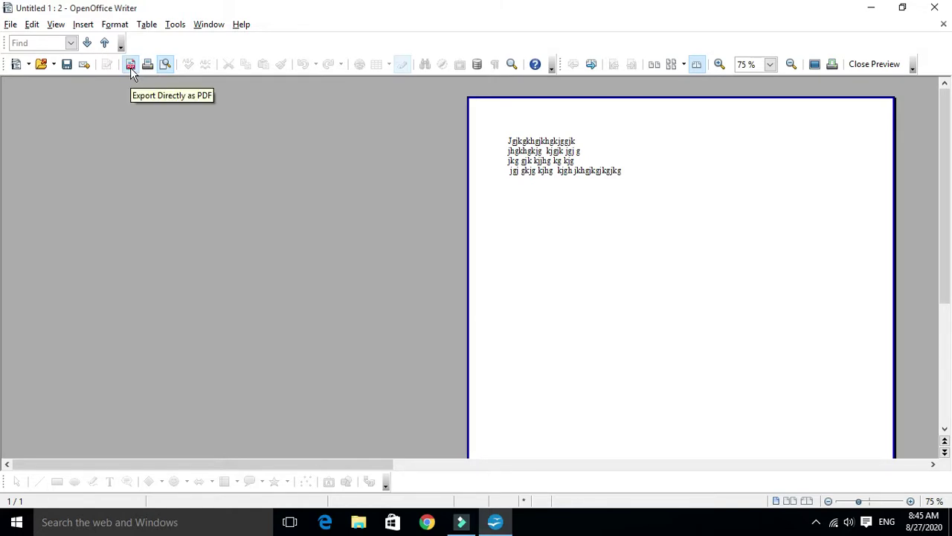
{"action": "left_click", "coordinate": [11, 24]}
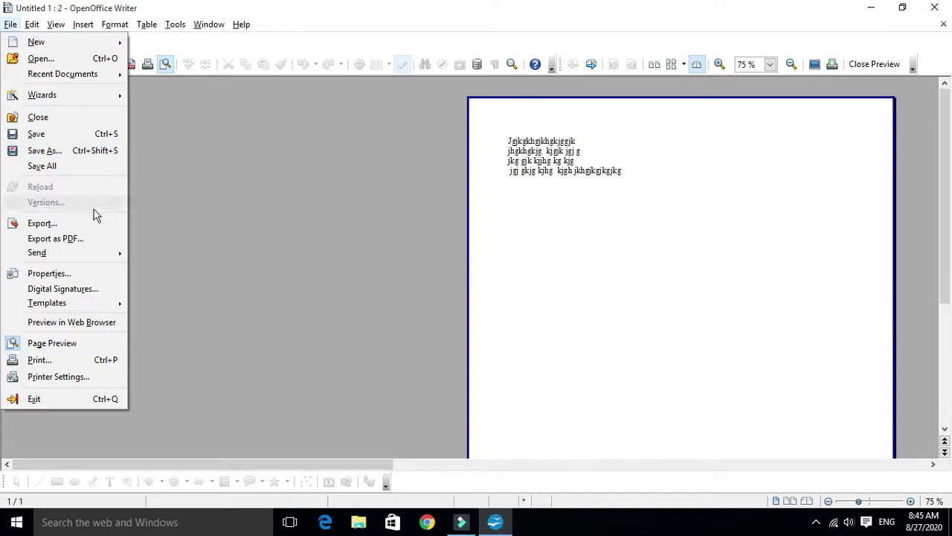
{"action": "left_click", "coordinate": [382, 179]}
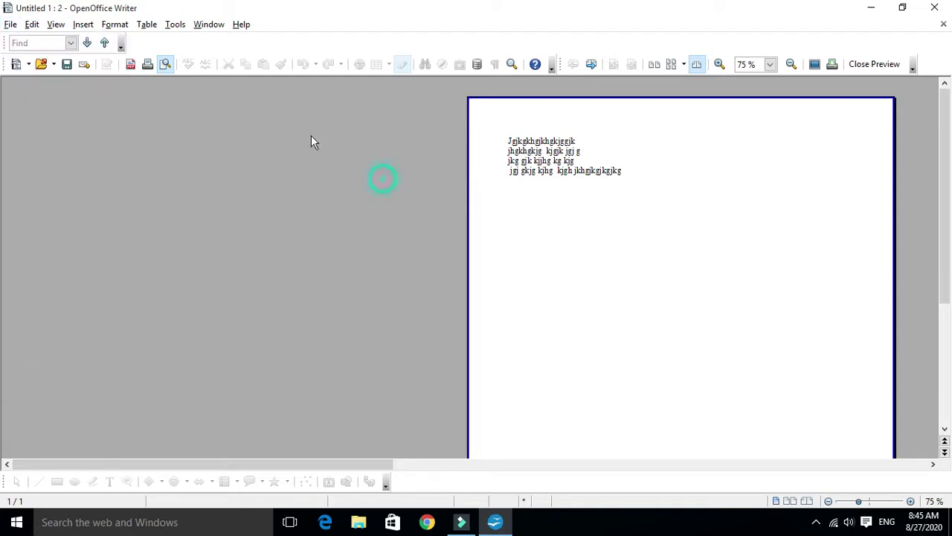
{"action": "left_click", "coordinate": [134, 65]}
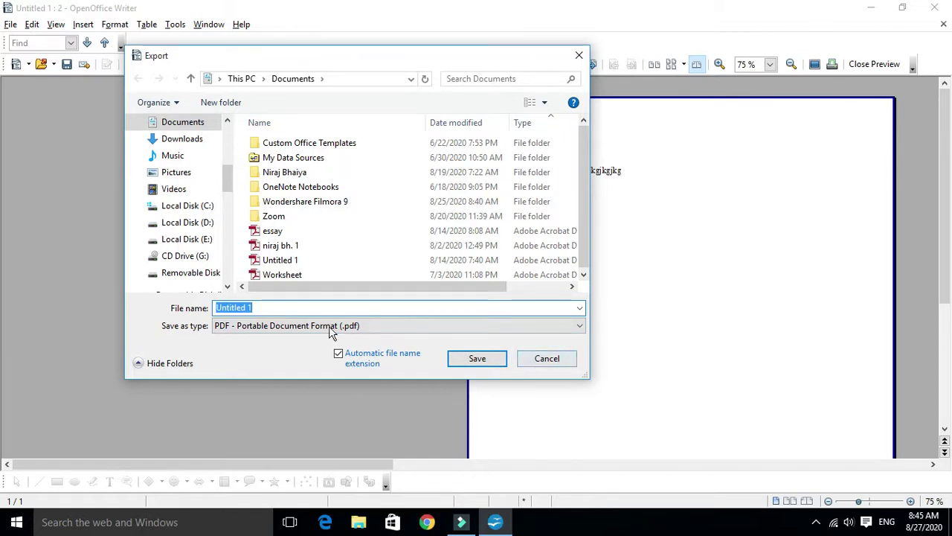
{"action": "left_click", "coordinate": [548, 359]}
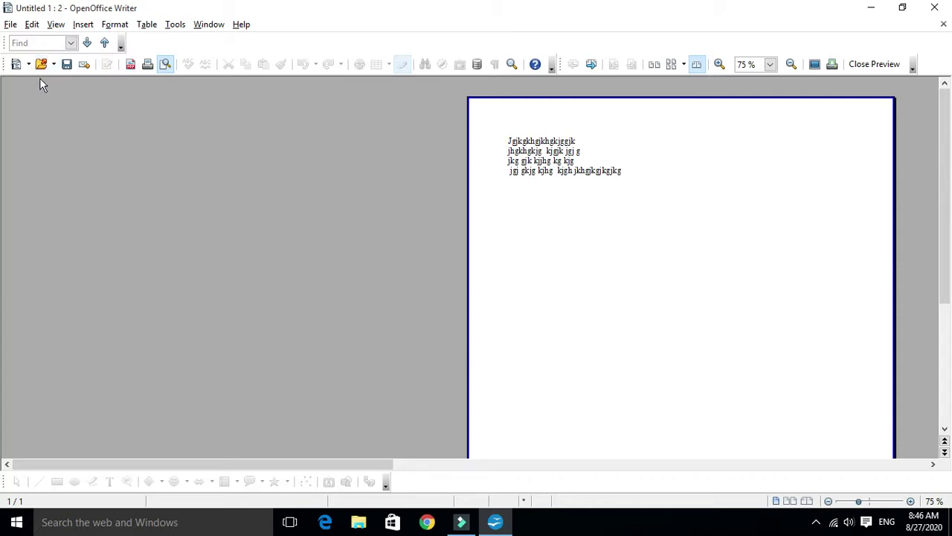
Close the page preview and return to editing the document
{"action": "left_click", "coordinate": [875, 65]}
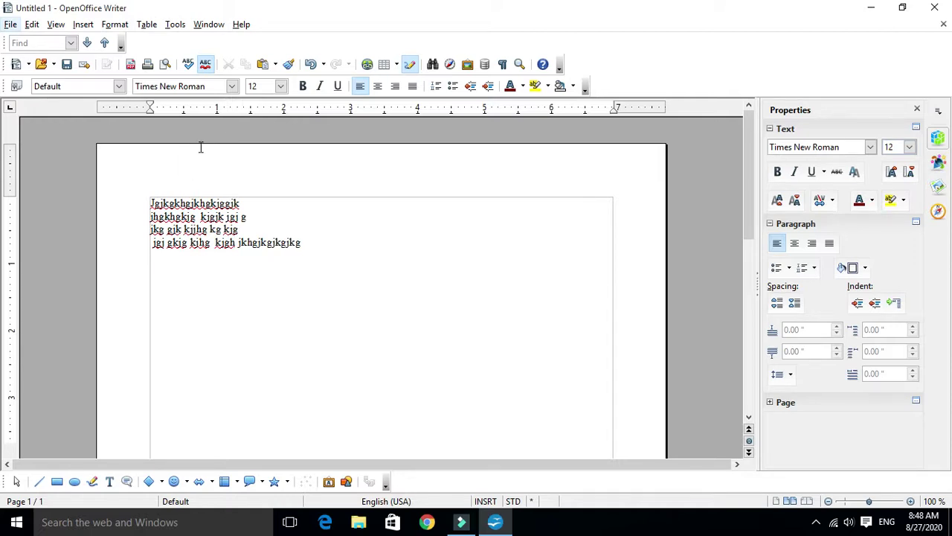
View the OpenOffice Help window and the main Writer Help page, closing Help after each
{"action": "left_click", "coordinate": [241, 26]}
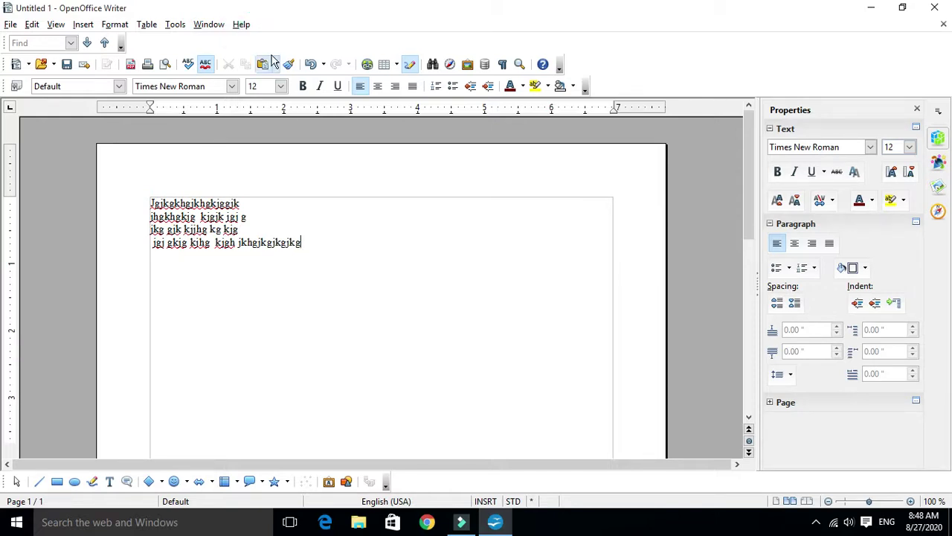
{"action": "left_click", "coordinate": [241, 26]}
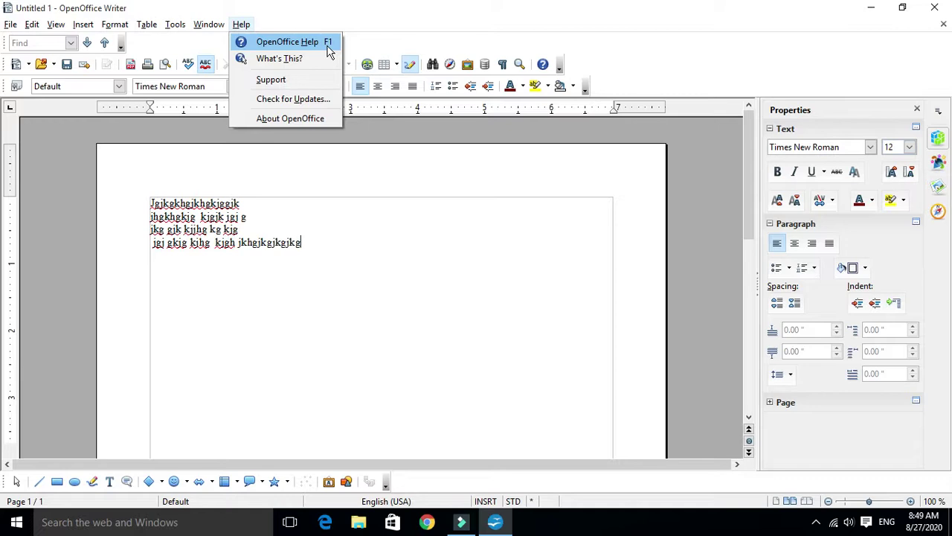
{"action": "left_click", "coordinate": [306, 43]}
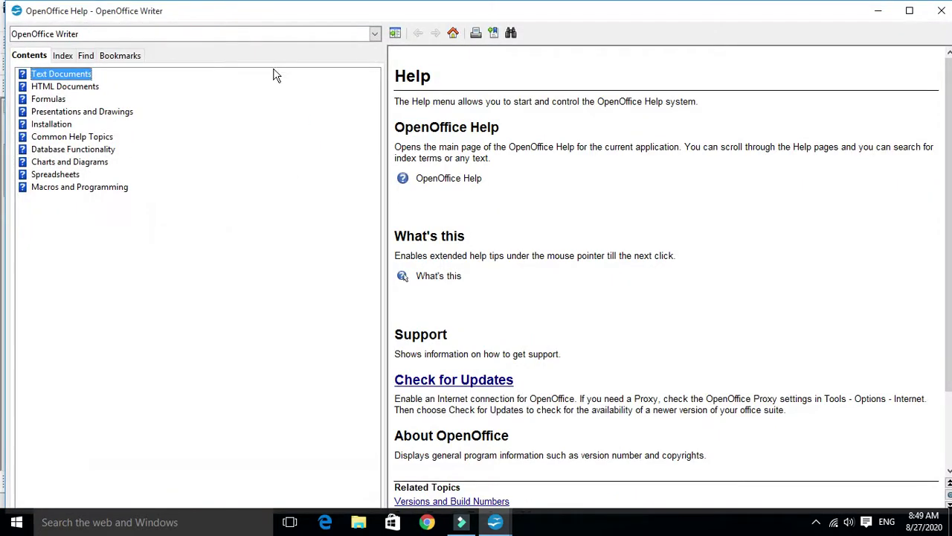
{"action": "left_click", "coordinate": [941, 11]}
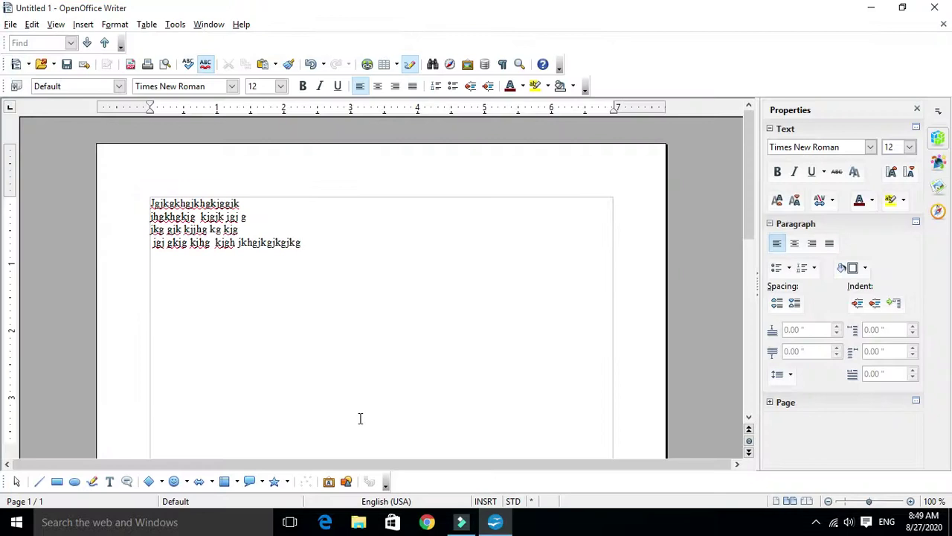
{"action": "key", "text": "F1"}
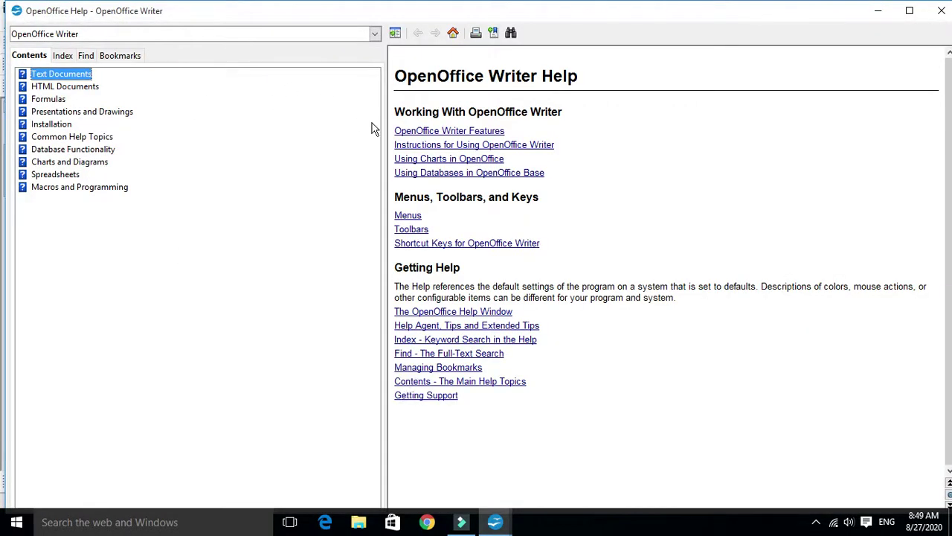
{"action": "left_click", "coordinate": [942, 10]}
Open OpenOffice Help and go through its content topics from HTML Documents down to Macros and Programming
{"action": "left_click", "coordinate": [239, 25]}
{"action": "left_click", "coordinate": [274, 40]}
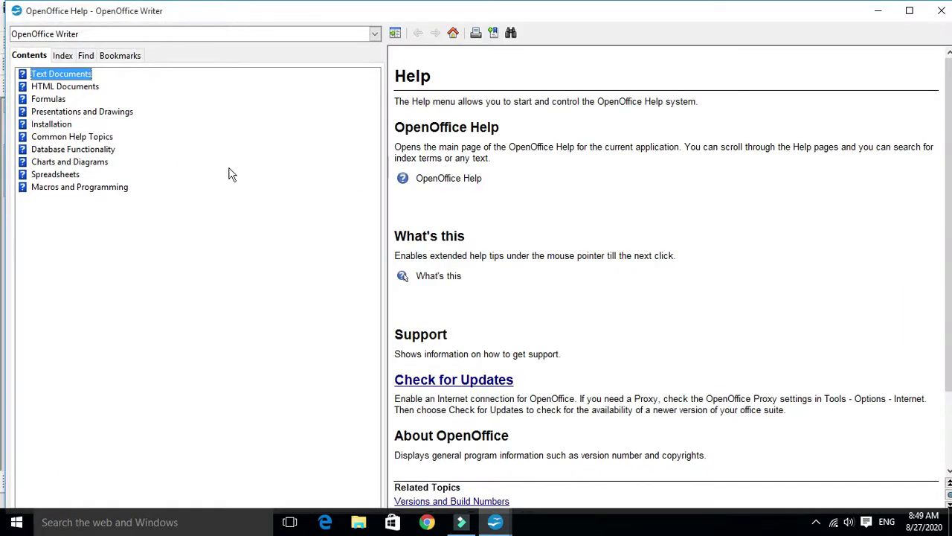
{"action": "left_click", "coordinate": [80, 88]}
{"action": "left_click", "coordinate": [59, 99]}
{"action": "left_click", "coordinate": [59, 115]}
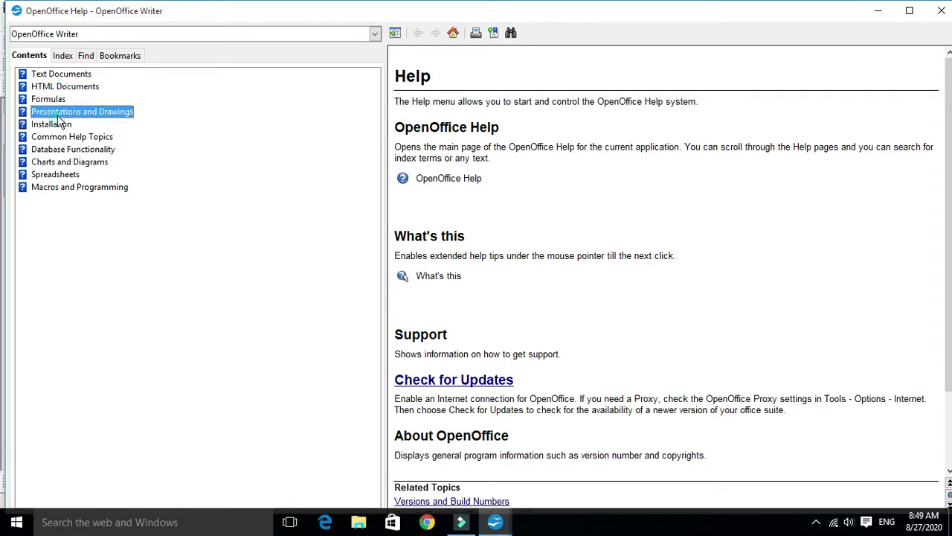
{"action": "left_click", "coordinate": [56, 125]}
{"action": "left_click", "coordinate": [53, 139]}
{"action": "left_click", "coordinate": [54, 151]}
{"action": "left_click", "coordinate": [53, 164]}
{"action": "left_click", "coordinate": [52, 176]}
{"action": "left_click", "coordinate": [95, 187]}
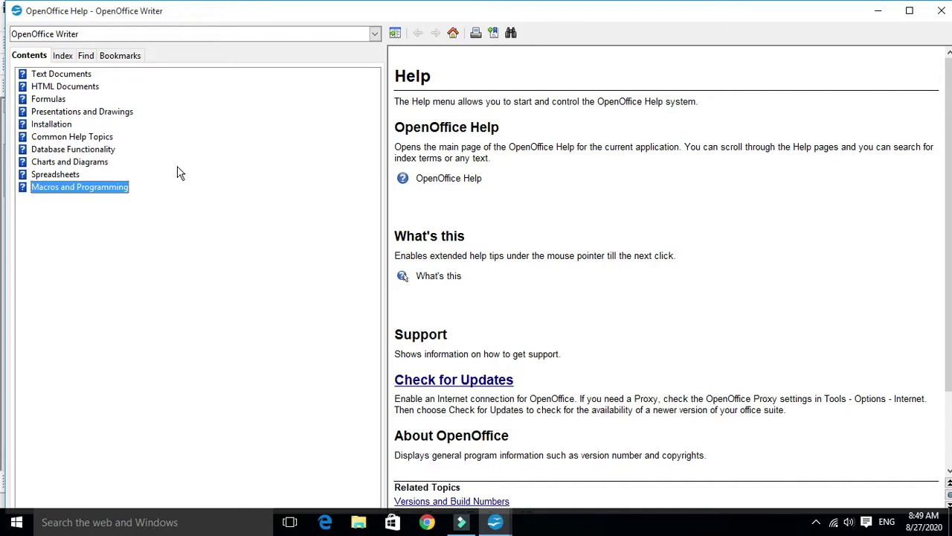
Expand Text Documents and General Information and User Interface Usage in Help, and open the OpenOffice Writer Features article
{"action": "left_click", "coordinate": [78, 74]}
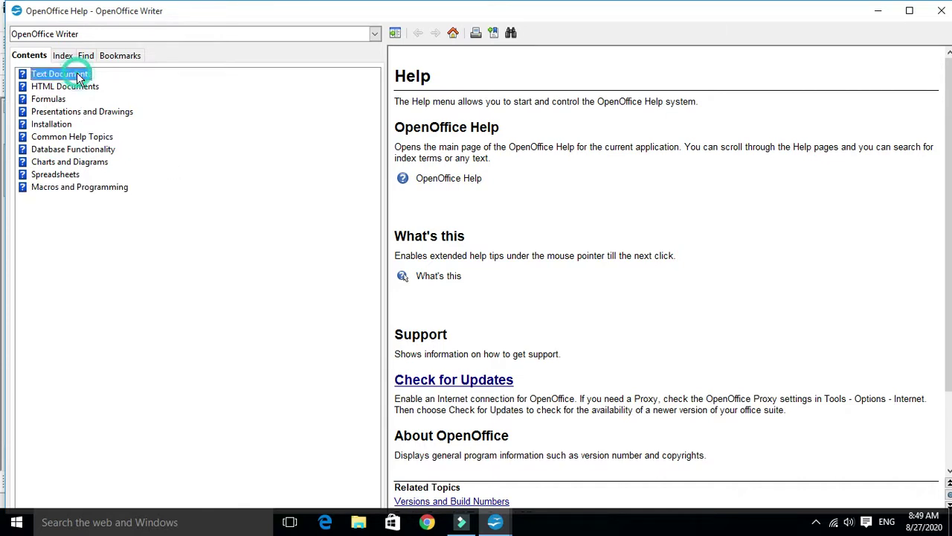
{"action": "double_click", "coordinate": [78, 74]}
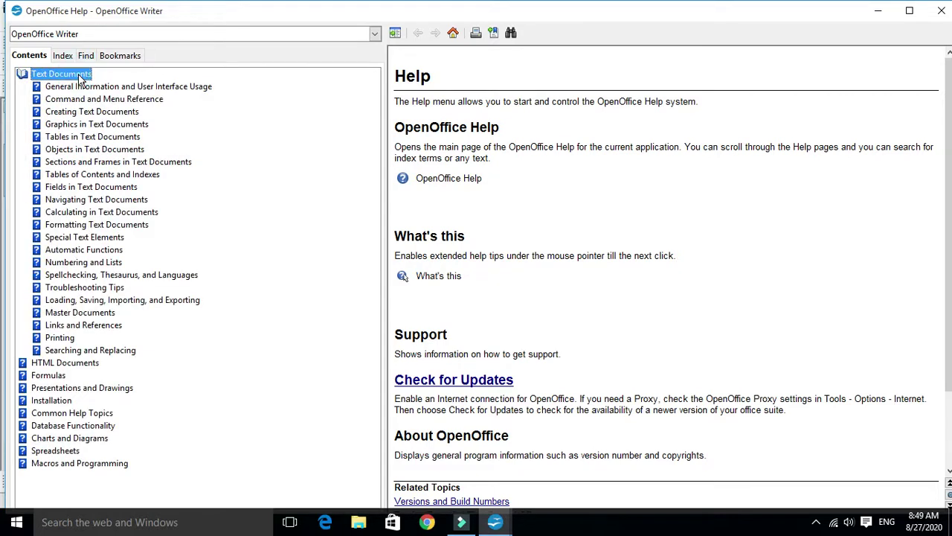
{"action": "left_click", "coordinate": [190, 90]}
{"action": "double_click", "coordinate": [184, 89]}
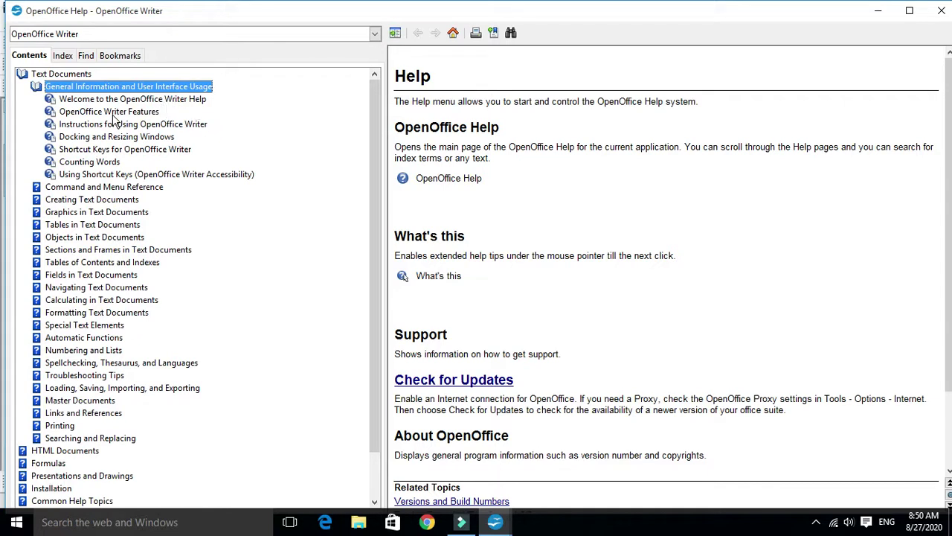
{"action": "left_click", "coordinate": [152, 113]}
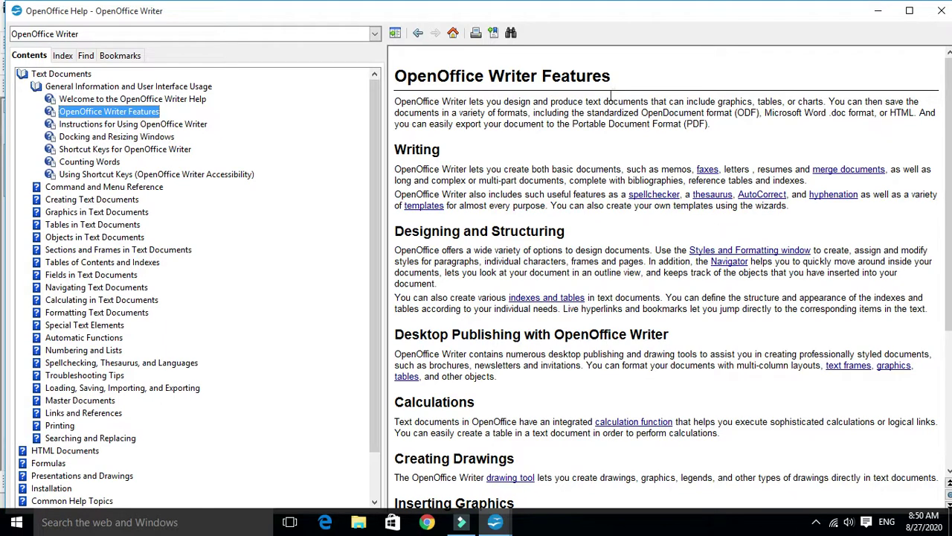
Collapse Text Documents, expand HTML Documents in the Help contents, and read through the OpenOffice Writer Features article
{"action": "double_click", "coordinate": [73, 77]}
{"action": "double_click", "coordinate": [90, 88]}
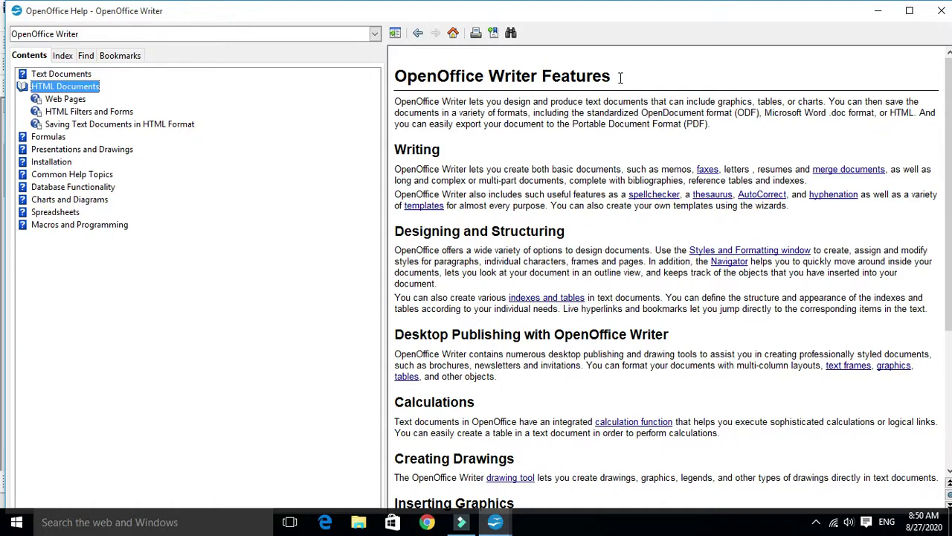
{"action": "scroll", "coordinate": [510, 172], "scroll_direction": "down", "scroll_amount": 1}
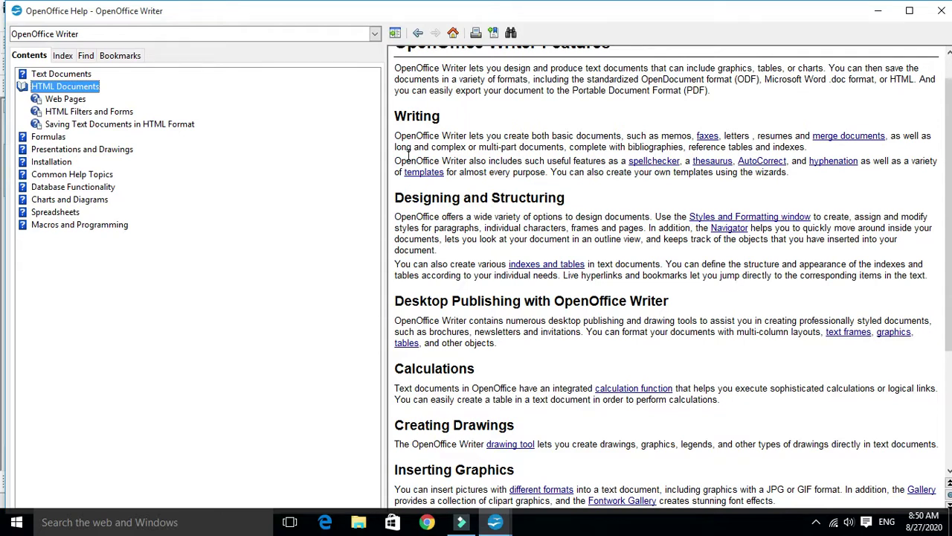
{"action": "scroll", "coordinate": [564, 277], "scroll_direction": "down", "scroll_amount": 4}
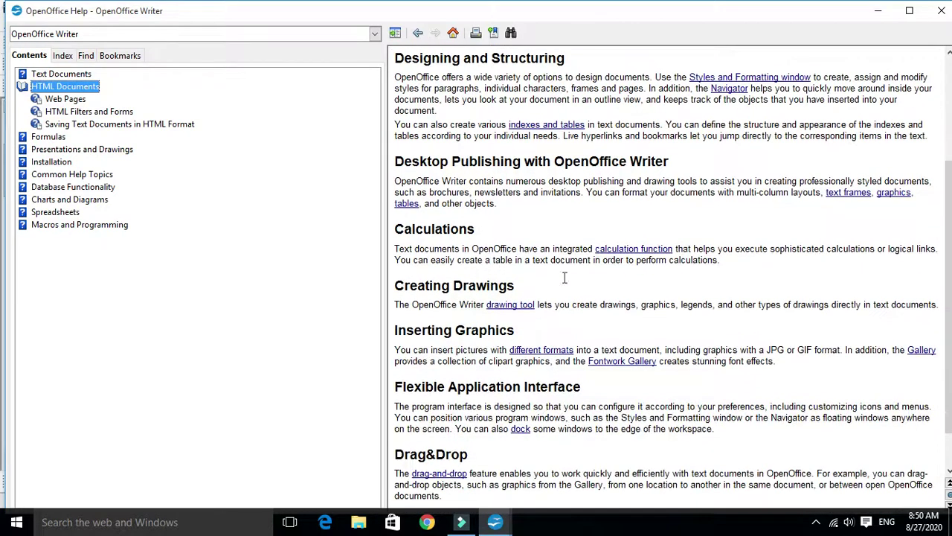
{"action": "scroll", "coordinate": [587, 269], "scroll_direction": "down", "scroll_amount": 2}
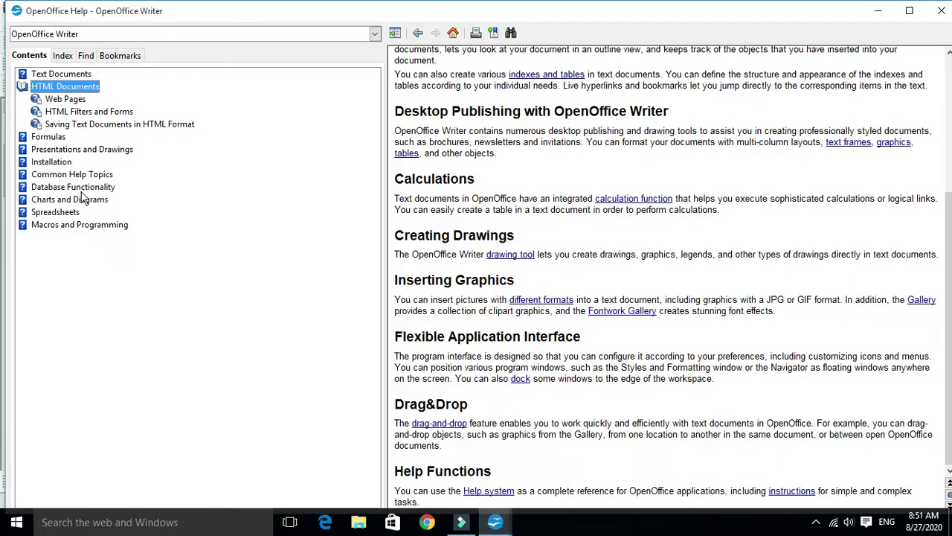
Open the 3D charts entry from the Help index
{"action": "left_click", "coordinate": [64, 58]}
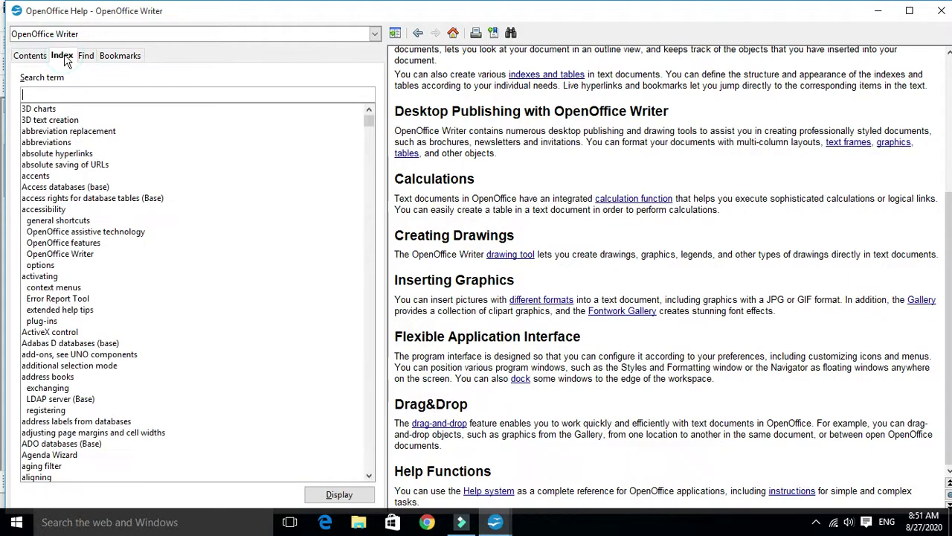
{"action": "double_click", "coordinate": [51, 111]}
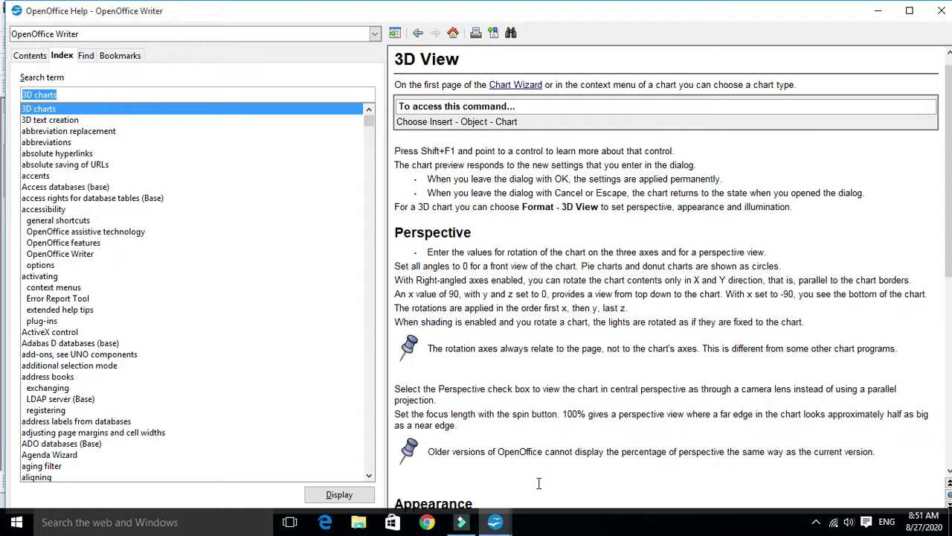
Switch to the Writer document, try the extended help pointer, and add an empty line after the last line of text
{"action": "mouse_move", "coordinate": [494, 520]}
{"action": "left_click", "coordinate": [428, 451]}
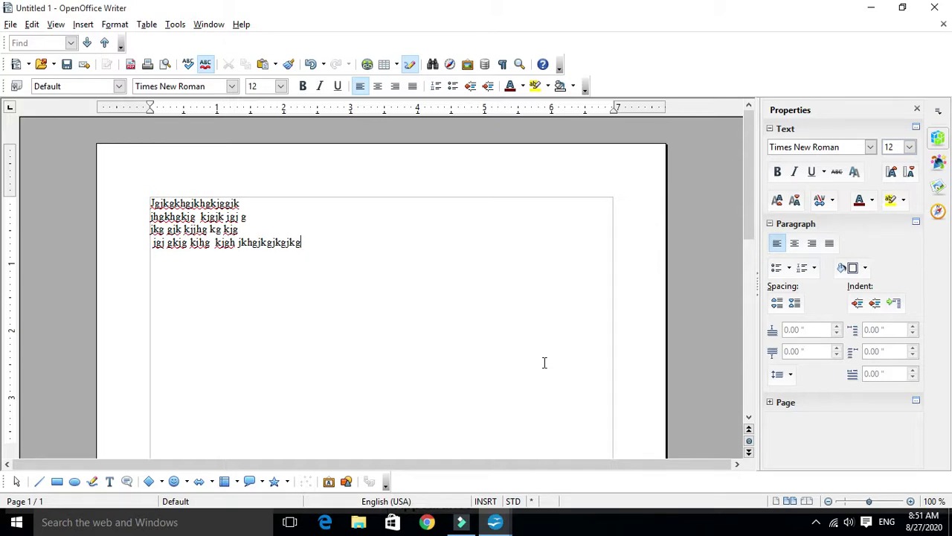
{"action": "key", "text": "shift+F1"}
{"action": "left_click", "coordinate": [381, 299]}
{"action": "left_click", "coordinate": [338, 266]}
{"action": "key", "text": "Return"}
Turn on the extended help pointer and view the tip for the index list in the Help window
{"action": "key", "text": "shift+F1"}
{"action": "left_click", "coordinate": [494, 522]}
{"action": "left_click", "coordinate": [540, 475]}
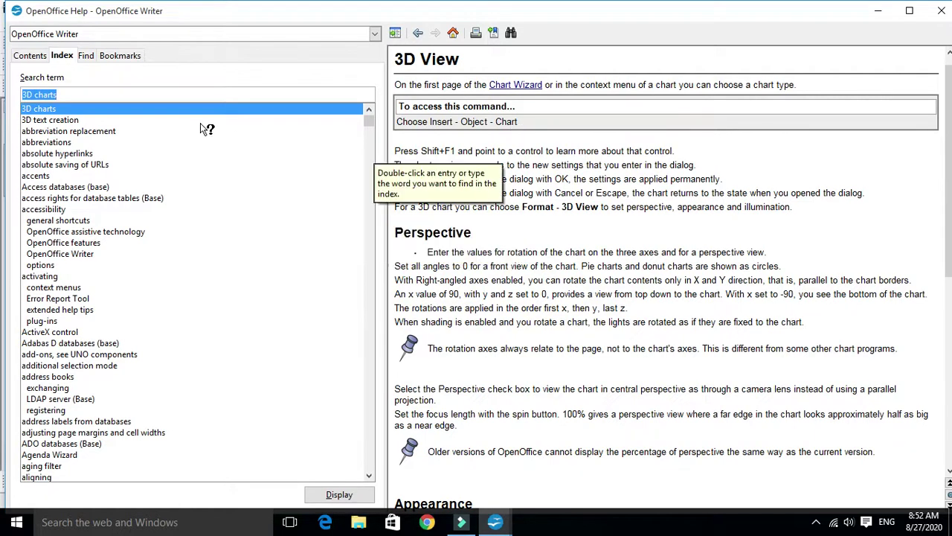
{"action": "left_click", "coordinate": [82, 97]}
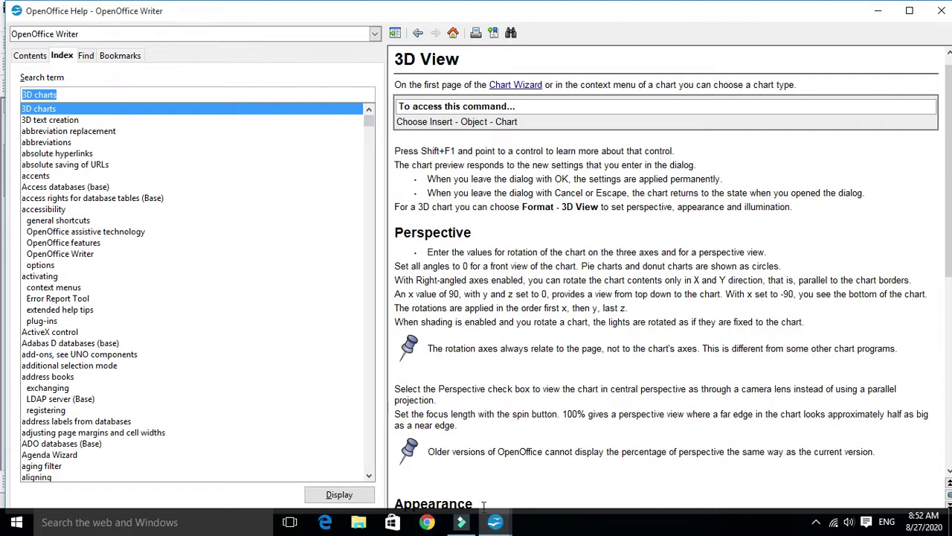
Switch to the Writer document to view the Insert commands, and return to the 3D View help article
{"action": "mouse_move", "coordinate": [495, 521]}
{"action": "left_click", "coordinate": [450, 469]}
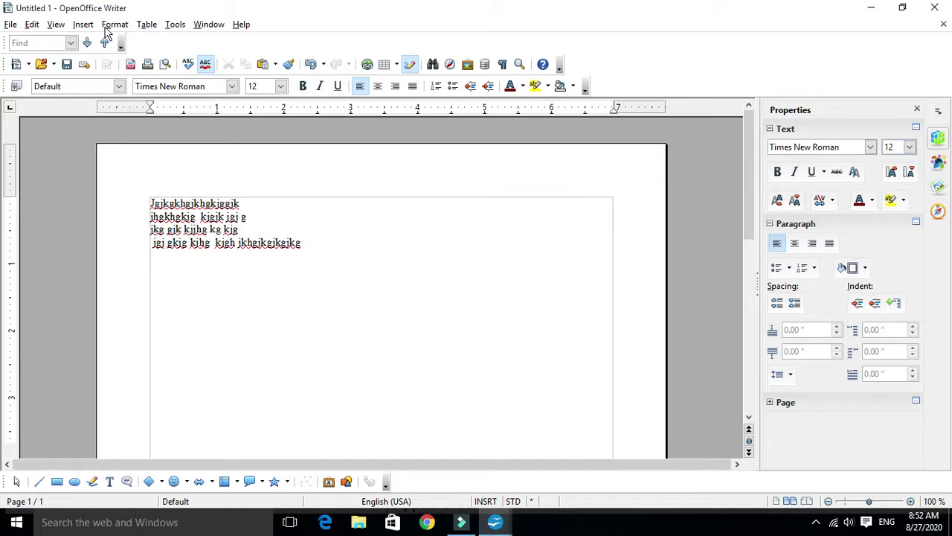
{"action": "left_click", "coordinate": [83, 26]}
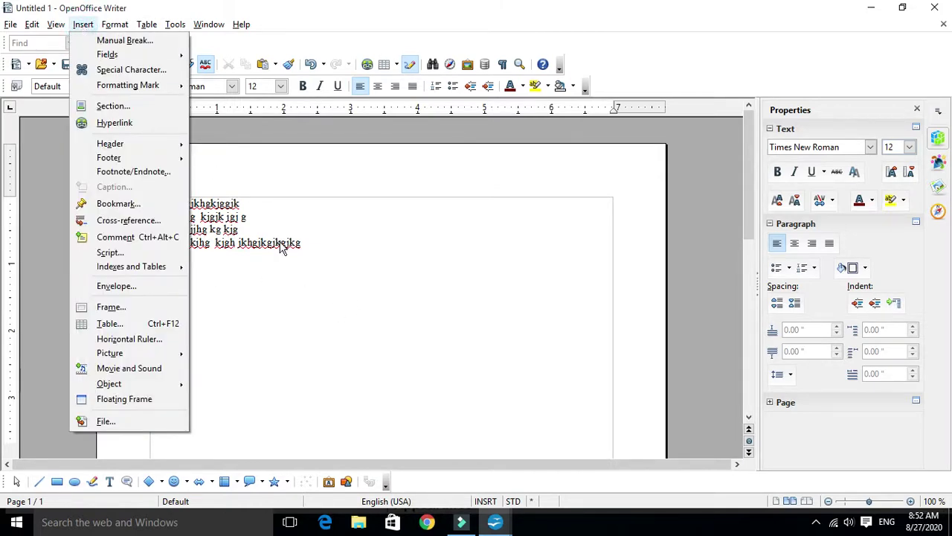
{"action": "left_click", "coordinate": [388, 338]}
{"action": "mouse_move", "coordinate": [505, 525]}
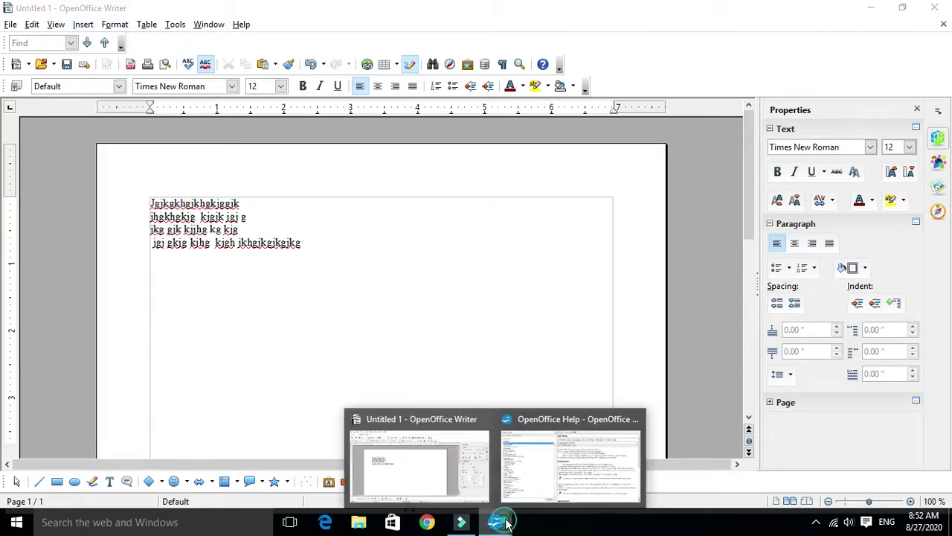
{"action": "left_click", "coordinate": [550, 465]}
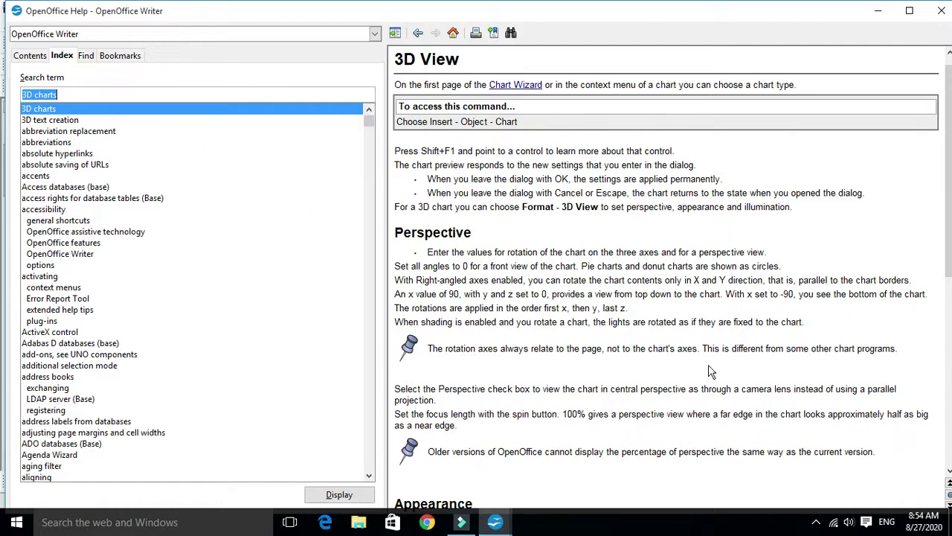
Switch to the Writer document and view the extended help tips for spell checking and the Format Paintbrush
{"action": "left_click", "coordinate": [482, 515]}
{"action": "left_click", "coordinate": [416, 461]}
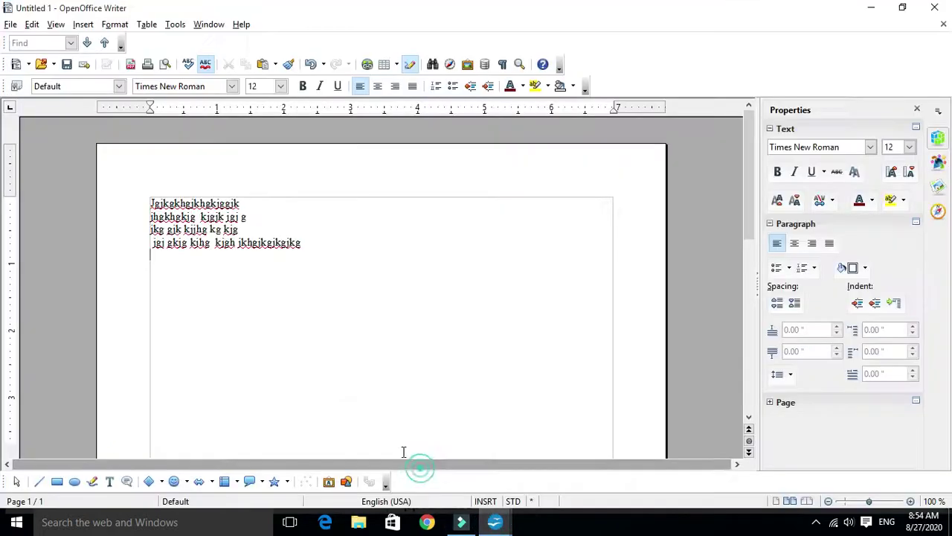
{"action": "key", "text": "shift+F1"}
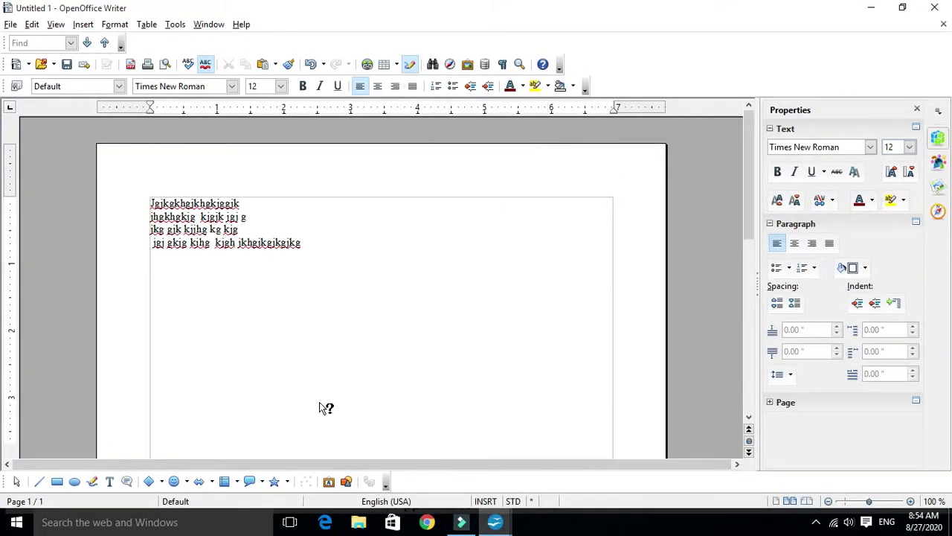
{"action": "mouse_move", "coordinate": [195, 67]}
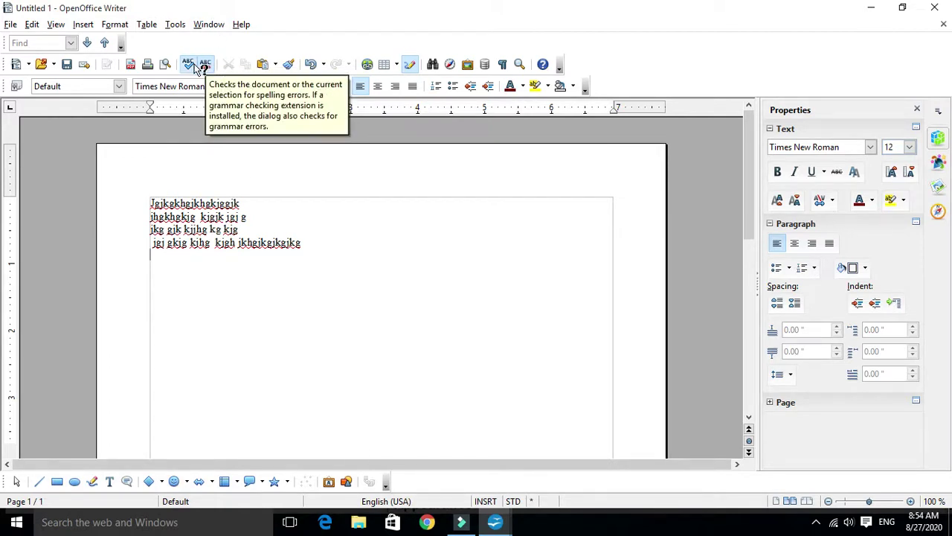
{"action": "mouse_move", "coordinate": [262, 66]}
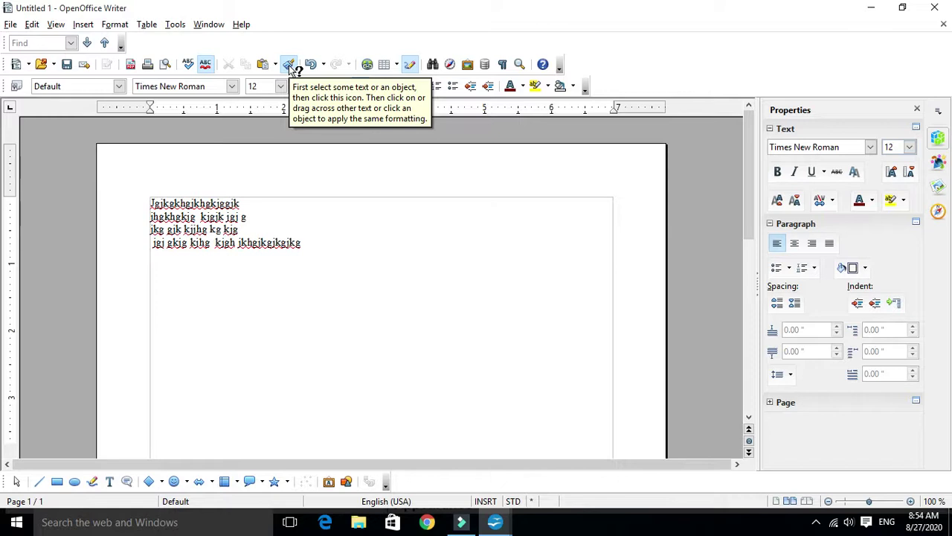
{"action": "left_click", "coordinate": [406, 328]}
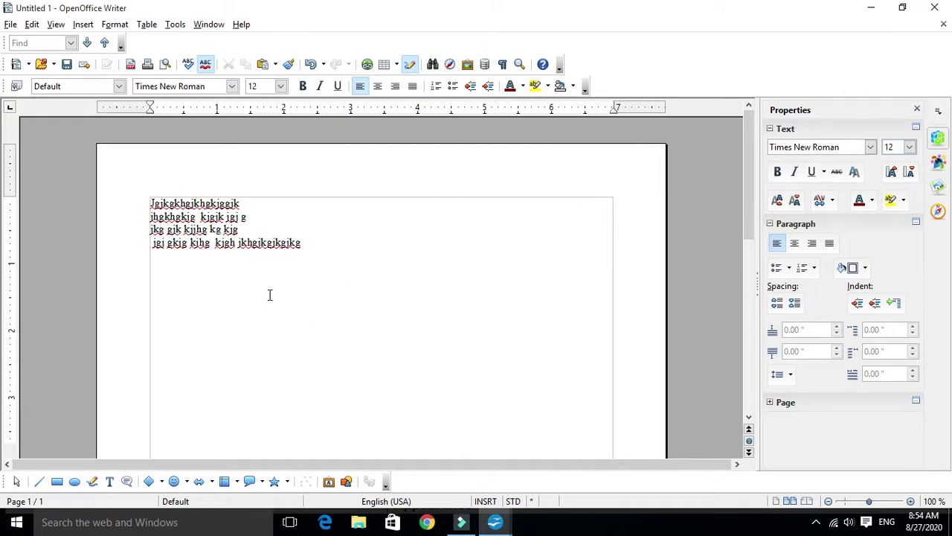
View the extended help tips for printing, direct PDF export and saving in the Writer document
{"action": "key", "text": "shift+F1"}
{"action": "left_click", "coordinate": [318, 327]}
{"action": "key", "text": "shift+F1"}
{"action": "mouse_move", "coordinate": [148, 65]}
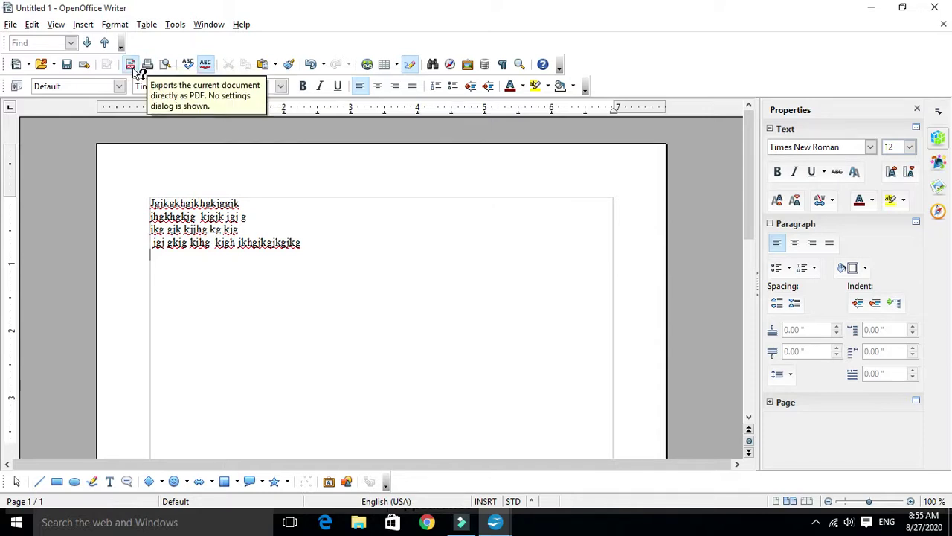
{"action": "mouse_move", "coordinate": [66, 69]}
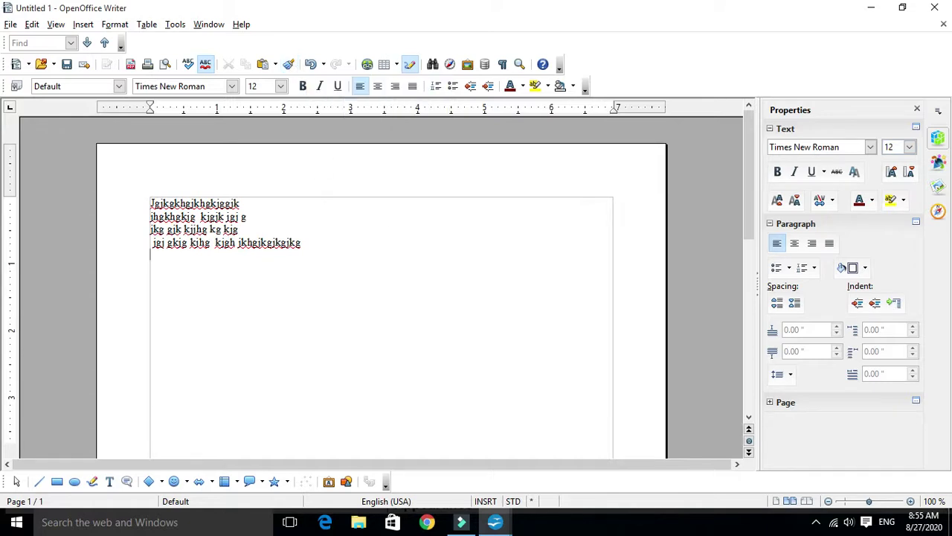
Switch to Help and open the index entries abbreviation replacement, accents and access rights for database tables (Base)
{"action": "mouse_move", "coordinate": [507, 527]}
{"action": "left_click", "coordinate": [551, 456]}
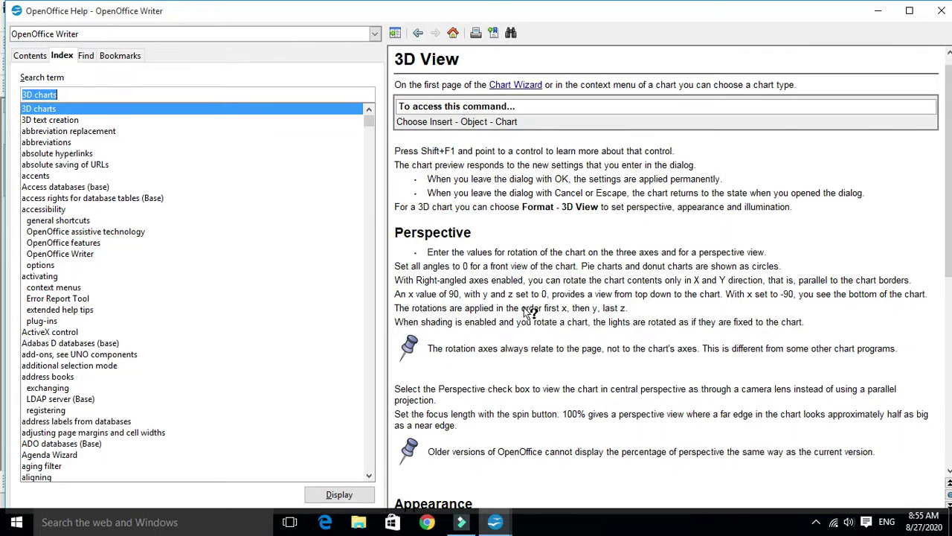
{"action": "mouse_move", "coordinate": [80, 134]}
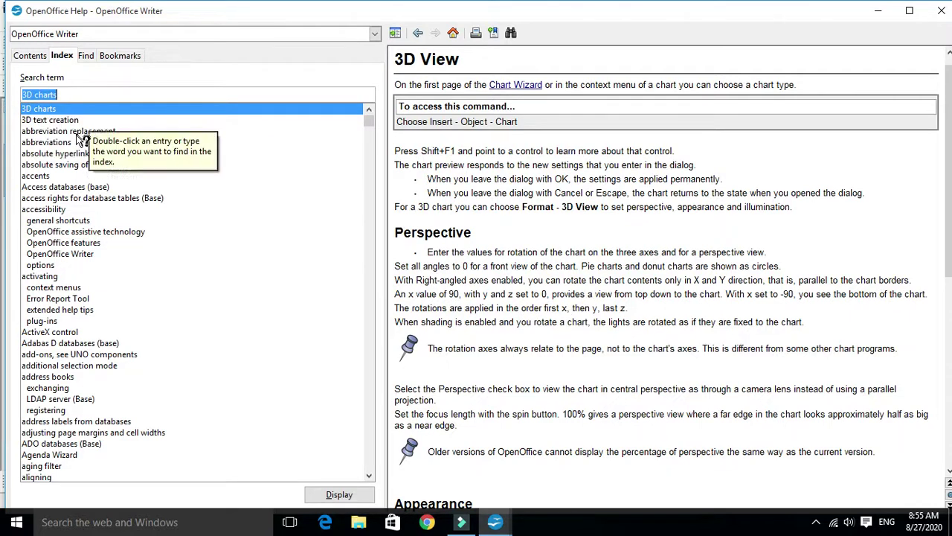
{"action": "double_click", "coordinate": [73, 132]}
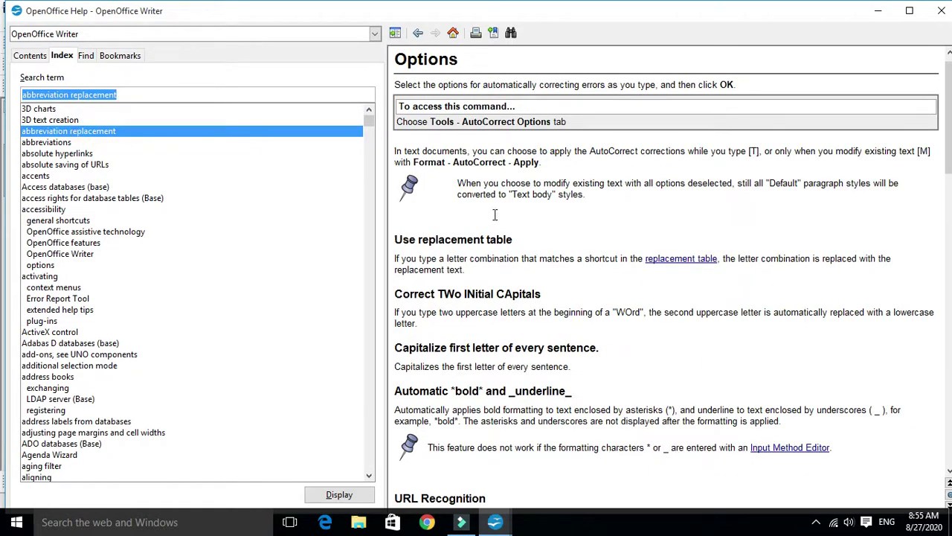
{"action": "double_click", "coordinate": [43, 177]}
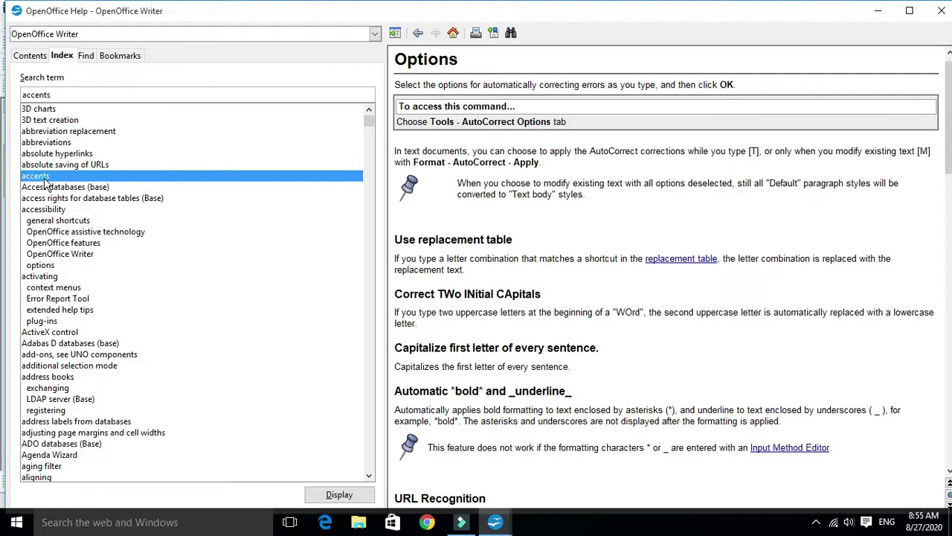
{"action": "double_click", "coordinate": [78, 199]}
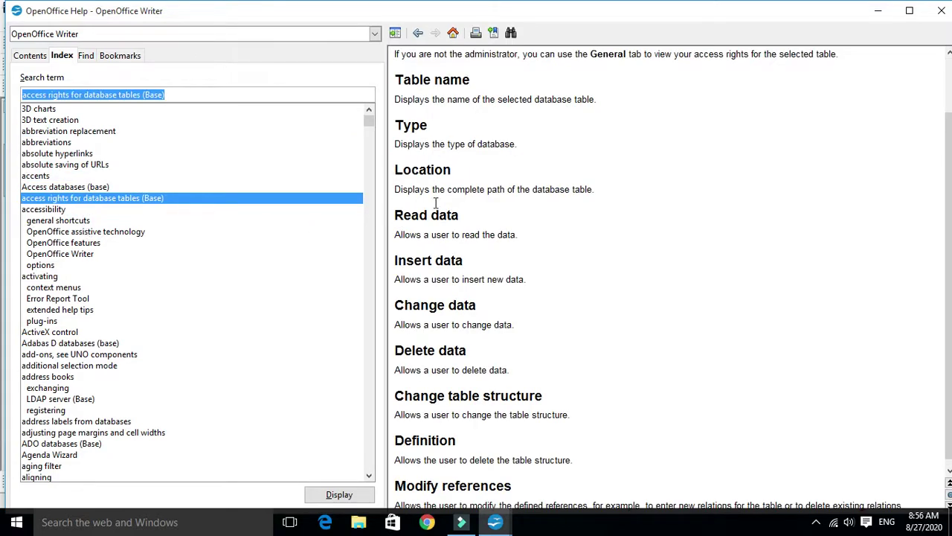
{"action": "scroll", "coordinate": [74, 297], "scroll_direction": "down", "scroll_amount": 2}
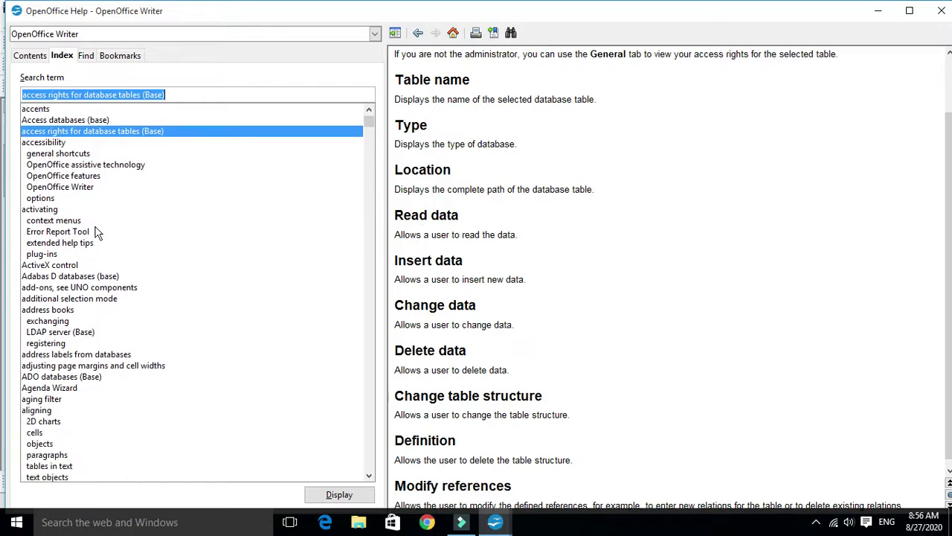
View the Find, Index and Bookmarks sections of the Help window
{"action": "left_click", "coordinate": [83, 58]}
{"action": "left_click", "coordinate": [62, 55]}
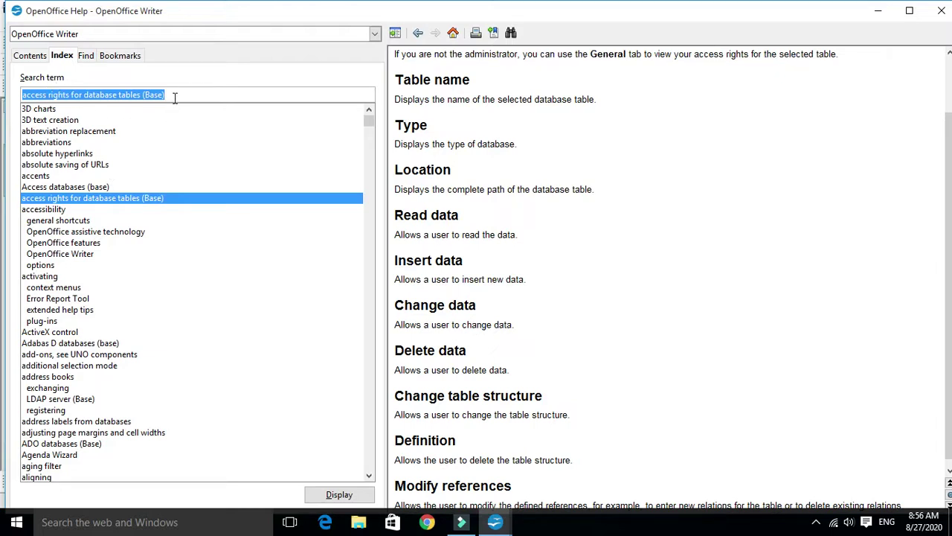
{"action": "left_click", "coordinate": [120, 58]}
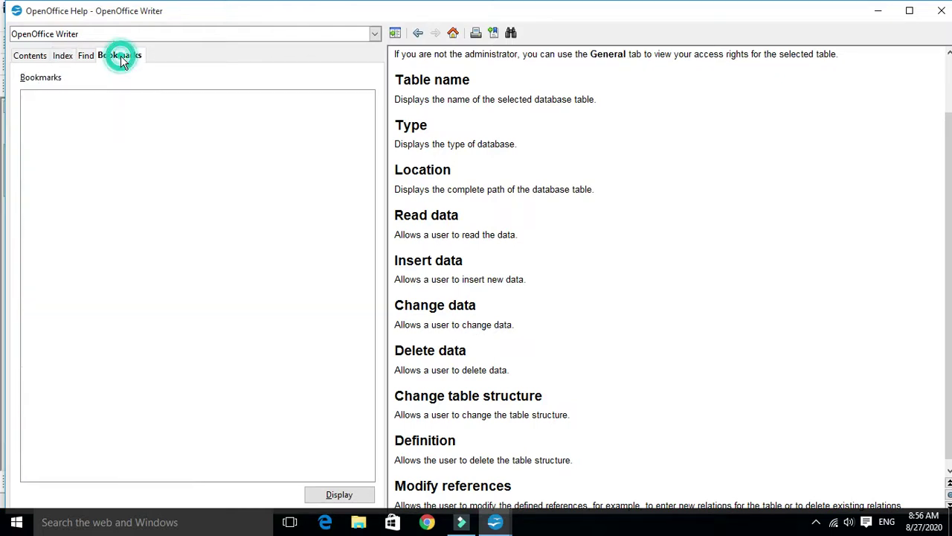
Search Help for "charcter format" and dismiss the resulting messages
{"action": "left_click", "coordinate": [85, 55]}
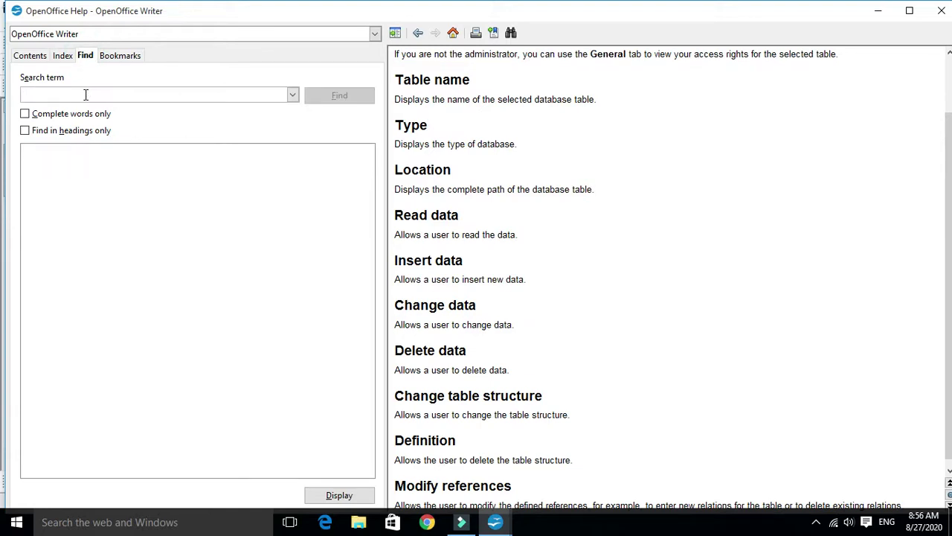
{"action": "type", "text": "charcter"}
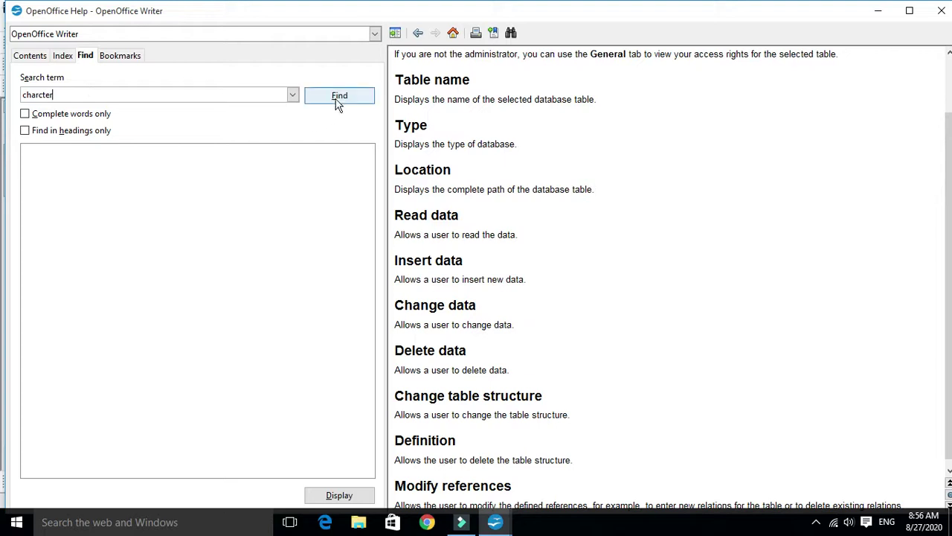
{"action": "type", "text": "ormat"}
{"action": "left_click", "coordinate": [324, 100]}
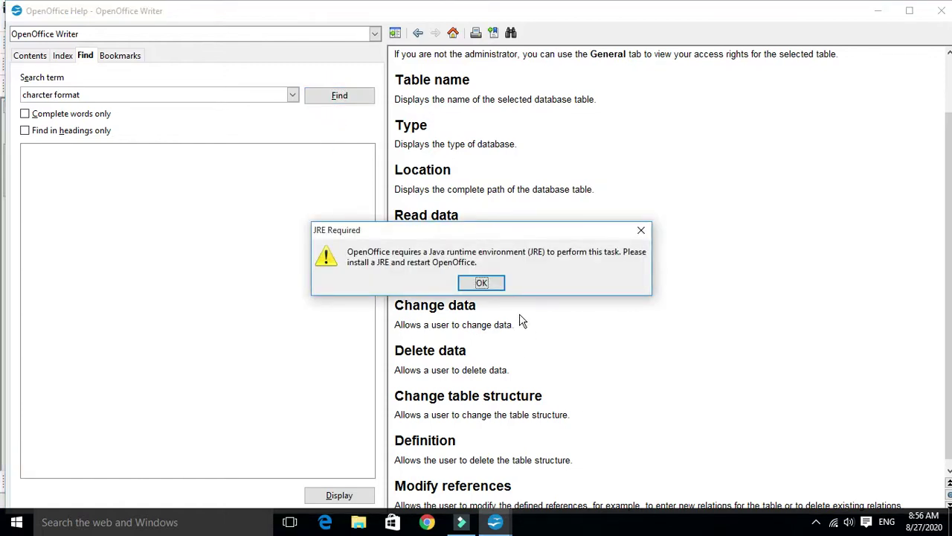
{"action": "left_click", "coordinate": [482, 283]}
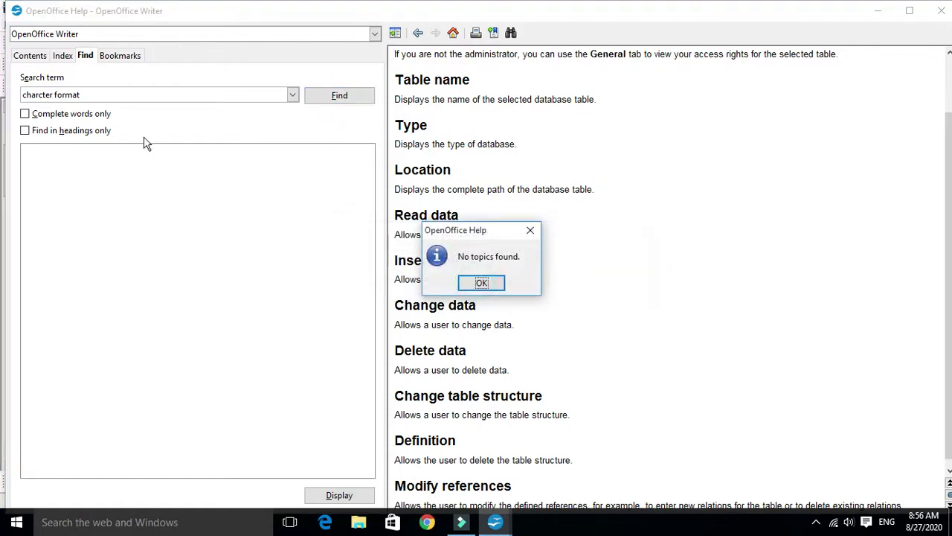
{"action": "left_click", "coordinate": [483, 281]}
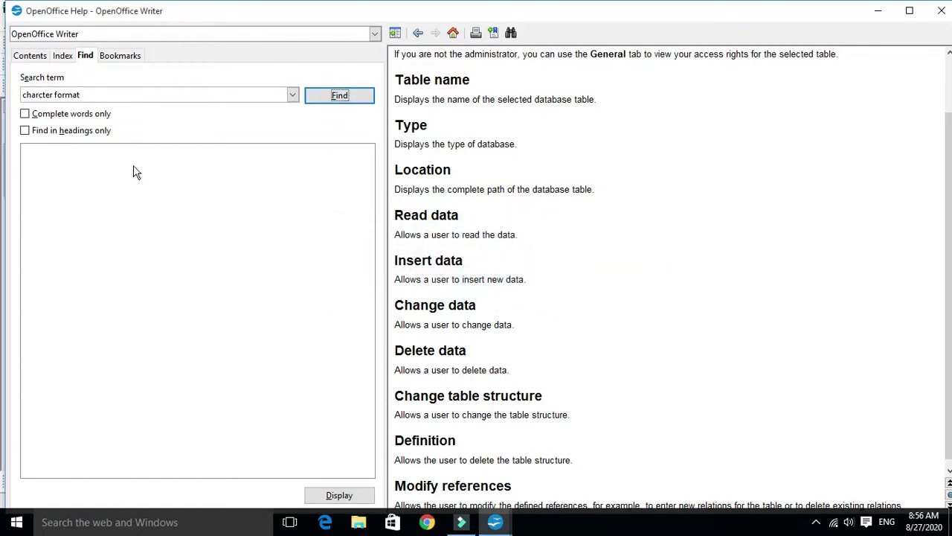
Shorten the Help search term to "charcter" and run the search again
{"action": "left_click", "coordinate": [99, 96]}
{"action": "key", "text": "BackSpace"}
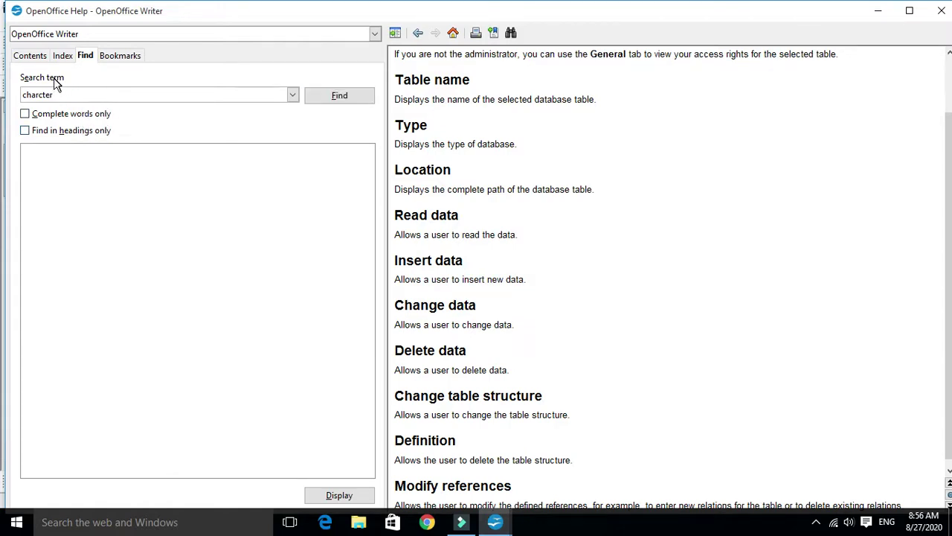
{"action": "left_click", "coordinate": [340, 95]}
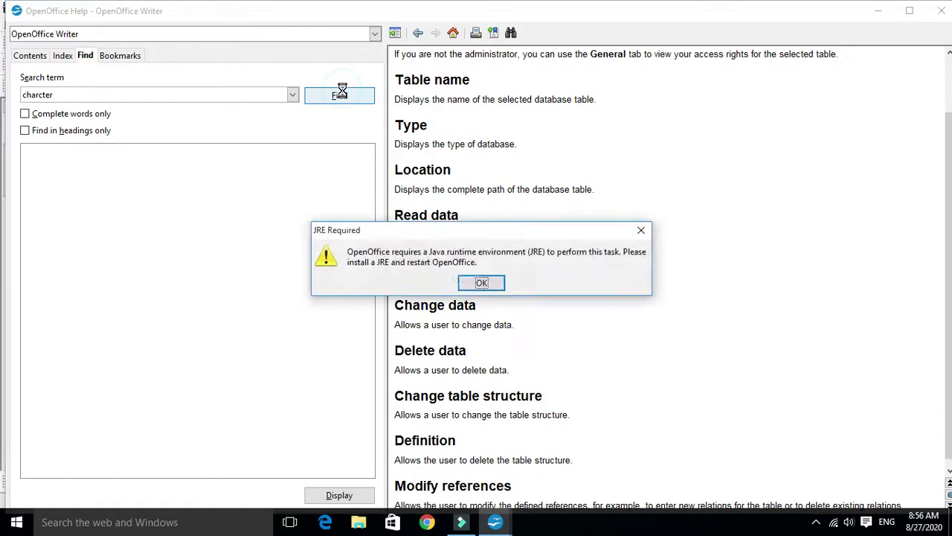
Dismiss the open messages and search Help for "charcter" with Find in headings only enabled, dismissing the messages again
{"action": "left_click", "coordinate": [485, 283]}
{"action": "left_click", "coordinate": [484, 284]}
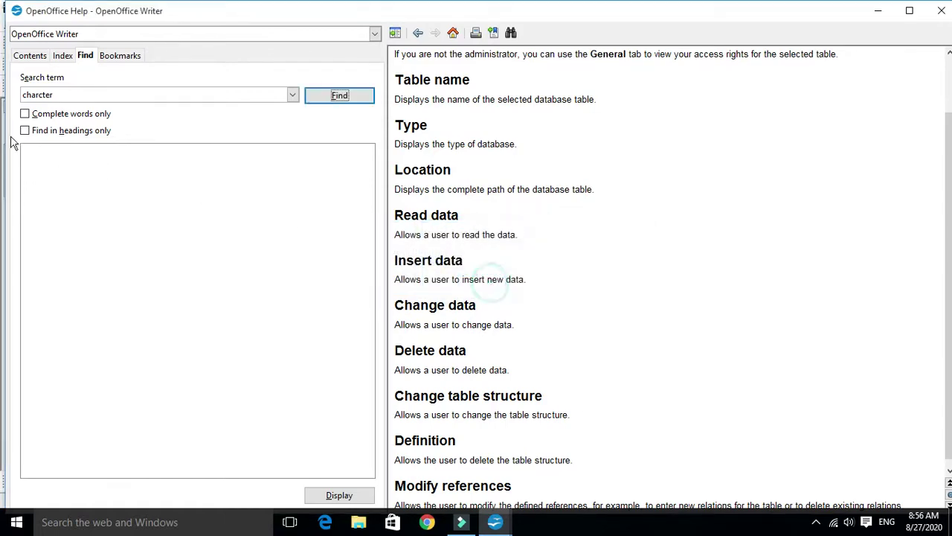
{"action": "left_click", "coordinate": [25, 131]}
{"action": "left_click", "coordinate": [349, 97]}
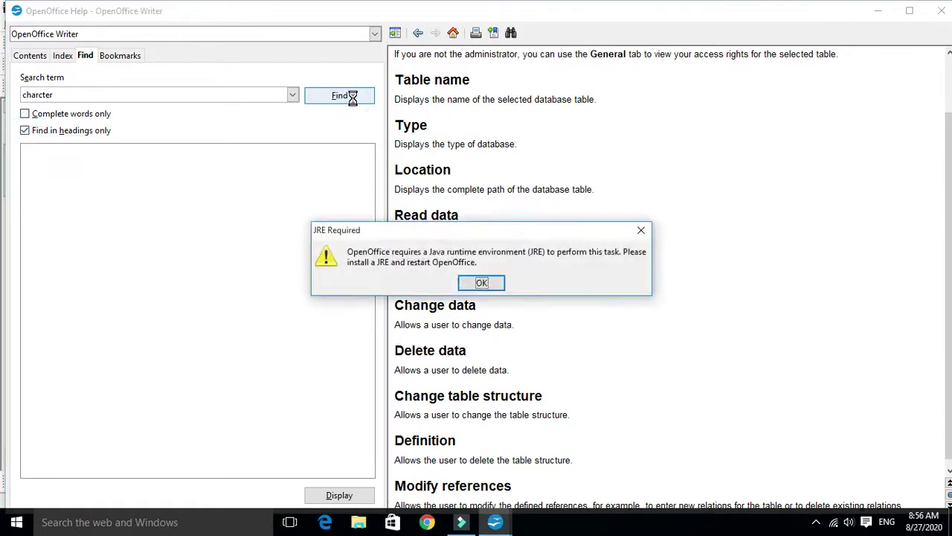
{"action": "left_click", "coordinate": [487, 278]}
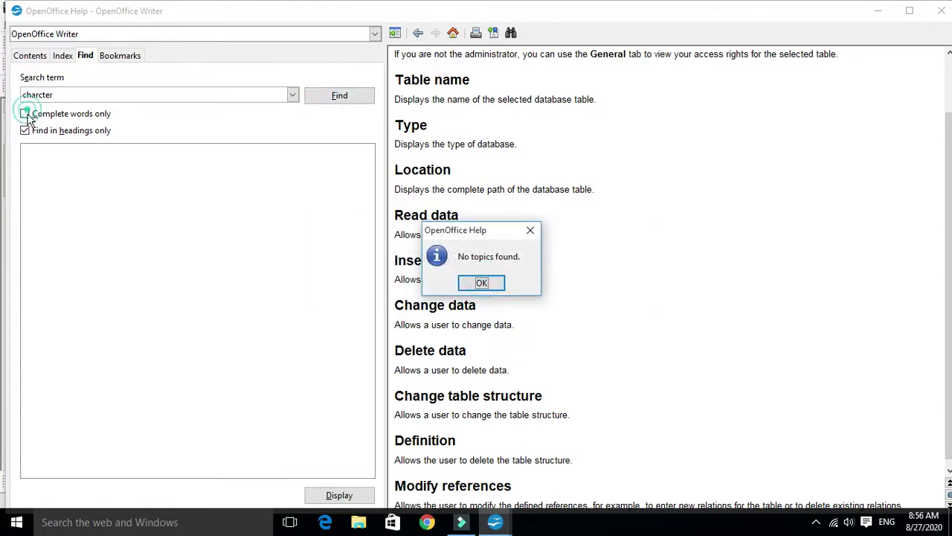
{"action": "left_click", "coordinate": [482, 282]}
Repeat the Help search with Complete words only instead of Find in headings only, dismiss the messages and clear the search term
{"action": "left_click", "coordinate": [25, 130]}
{"action": "left_click", "coordinate": [24, 113]}
{"action": "left_click", "coordinate": [346, 103]}
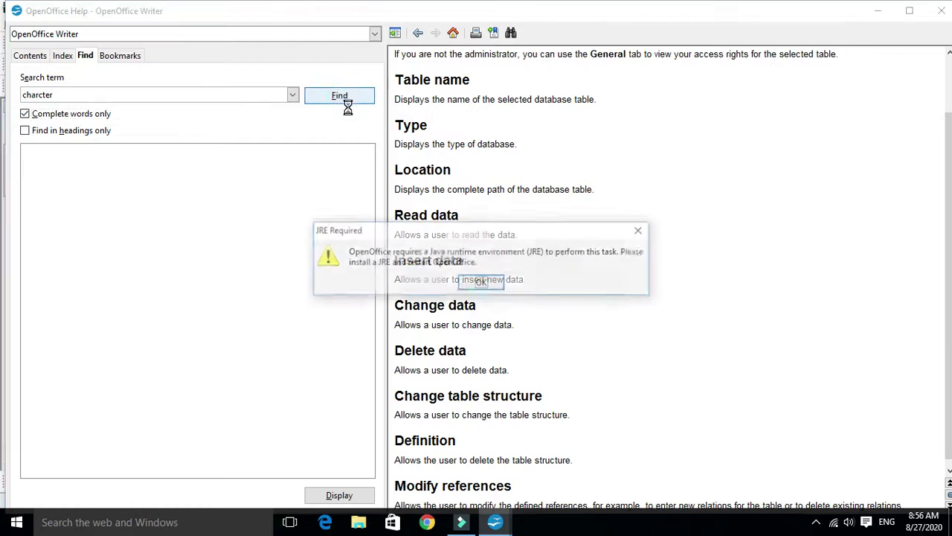
{"action": "left_click", "coordinate": [482, 282]}
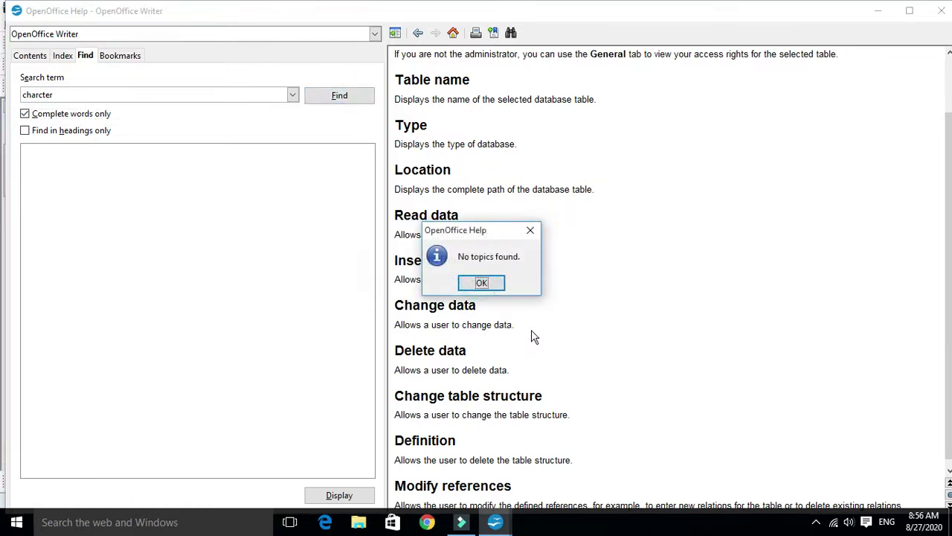
{"action": "left_click", "coordinate": [530, 230]}
{"action": "double_click", "coordinate": [48, 95]}
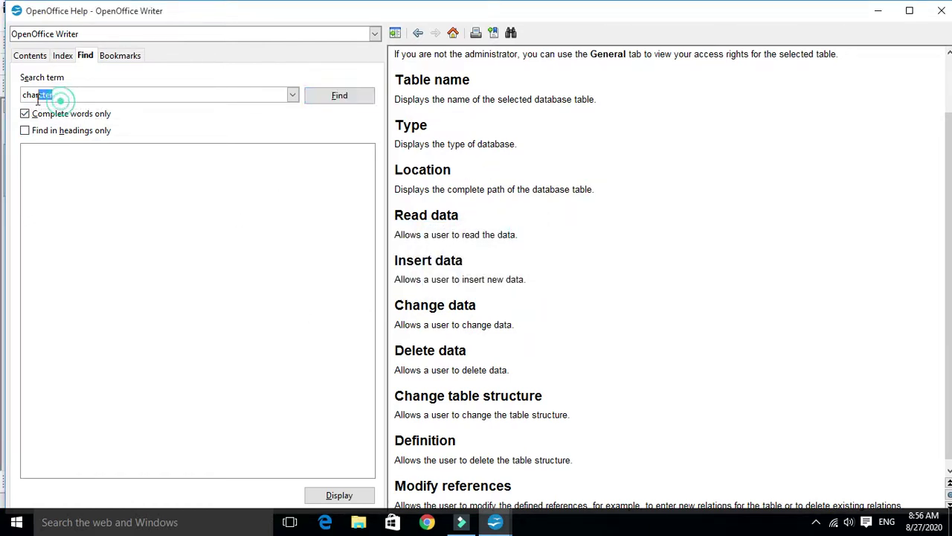
{"action": "key", "text": "BackSpace"}
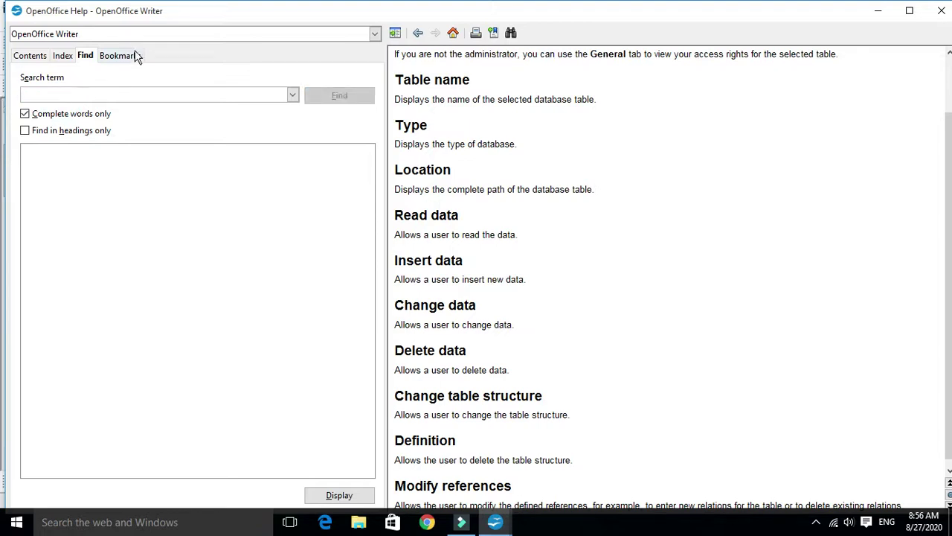
Look up "character" in the Help index and open the language selection entry under character styles
{"action": "left_click", "coordinate": [61, 57]}
{"action": "left_click", "coordinate": [35, 57]}
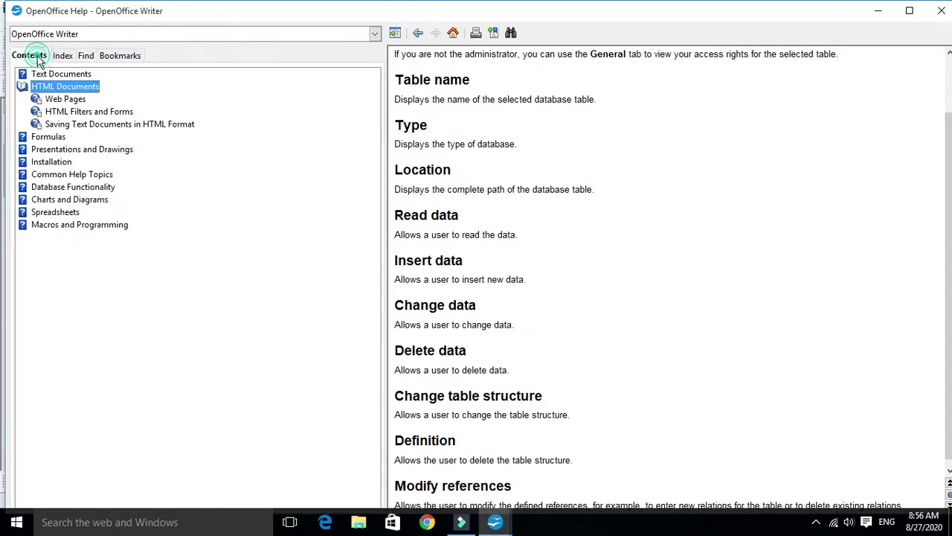
{"action": "left_click", "coordinate": [63, 58]}
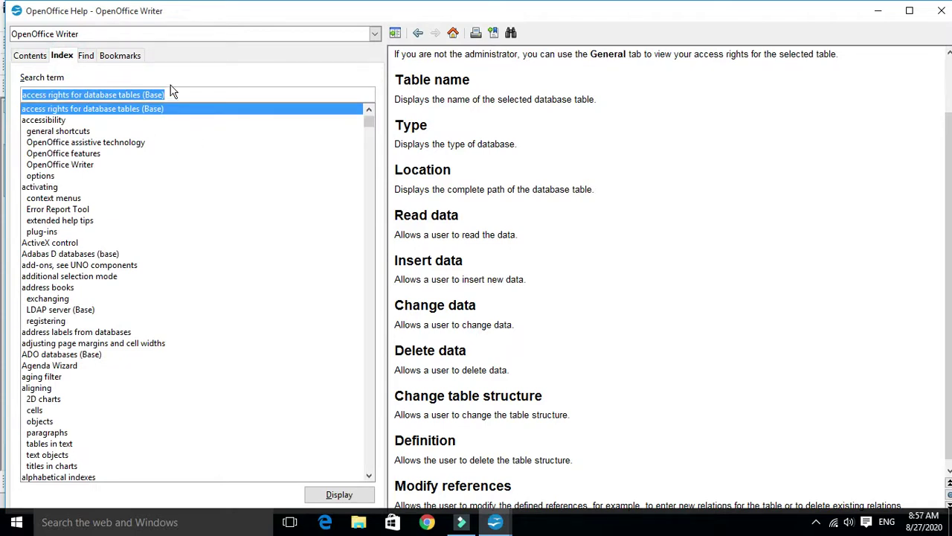
{"action": "type", "text": "cha"}
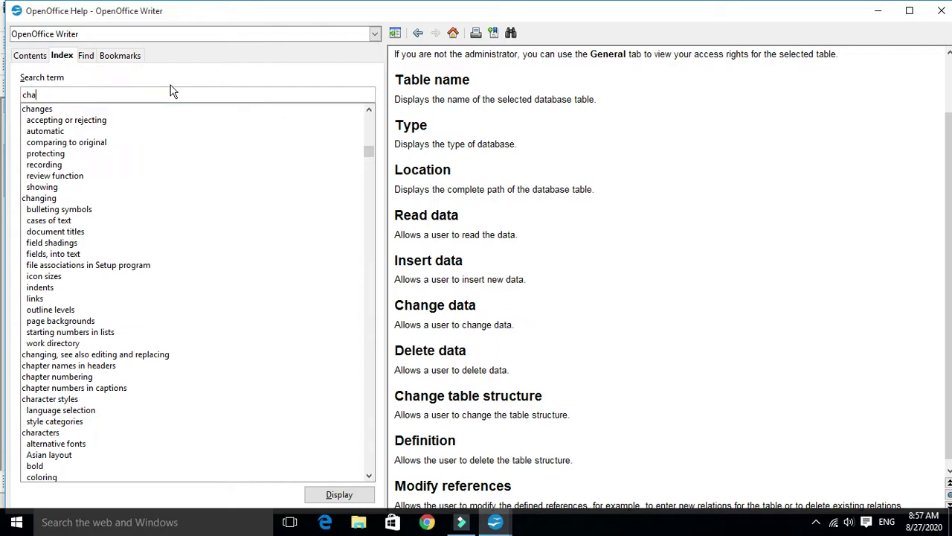
{"action": "type", "text": "racter"}
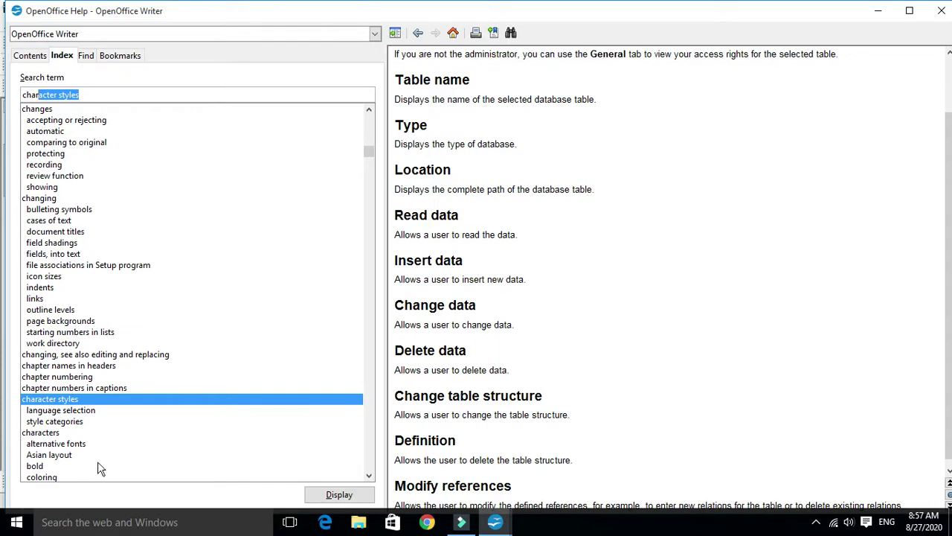
{"action": "double_click", "coordinate": [75, 409]}
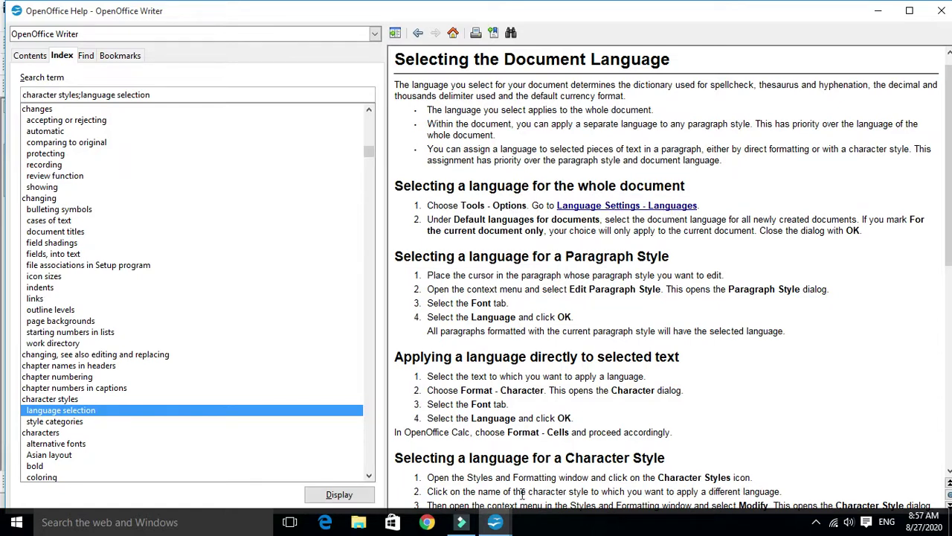
Switch to the Untitled 1 document, view its available Language commands and close them without choosing any
{"action": "mouse_move", "coordinate": [495, 522]}
{"action": "left_click", "coordinate": [465, 455]}
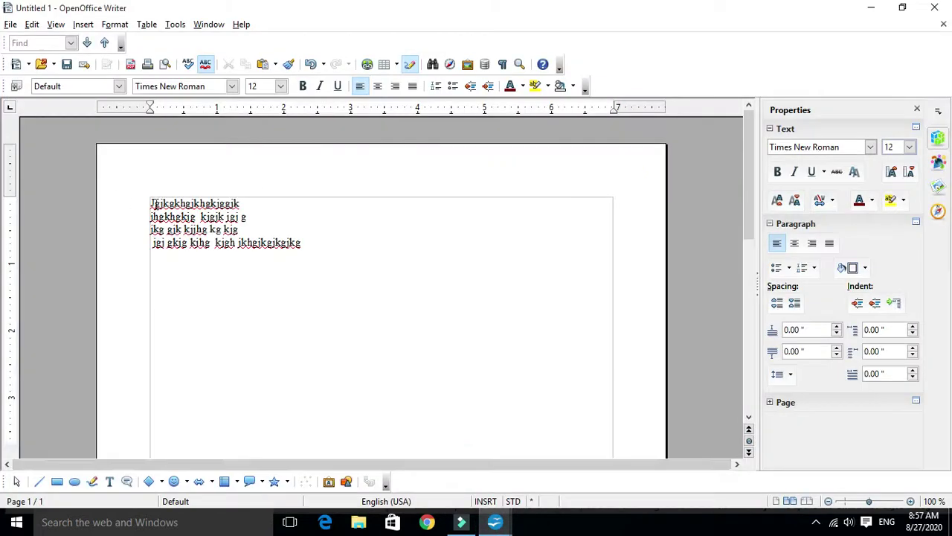
{"action": "left_click", "coordinate": [174, 24]}
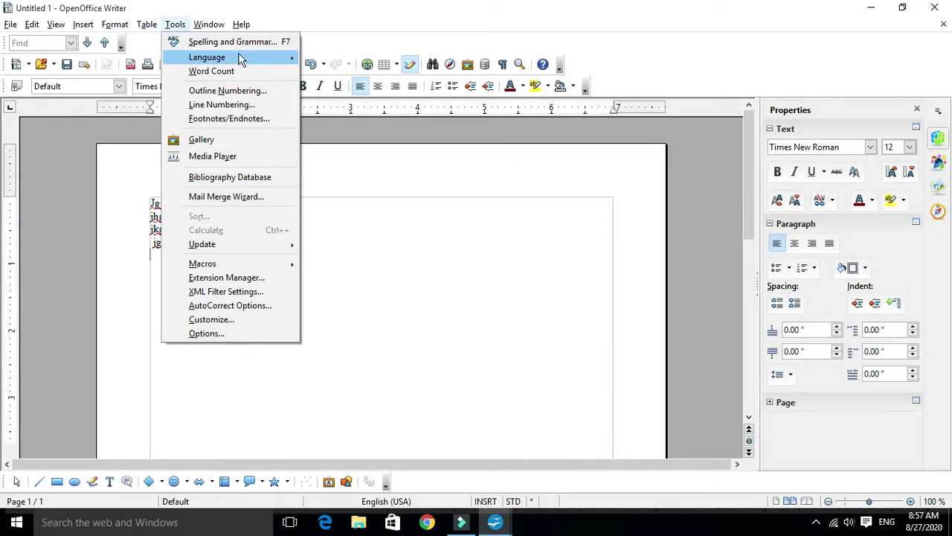
{"action": "mouse_move", "coordinate": [241, 58]}
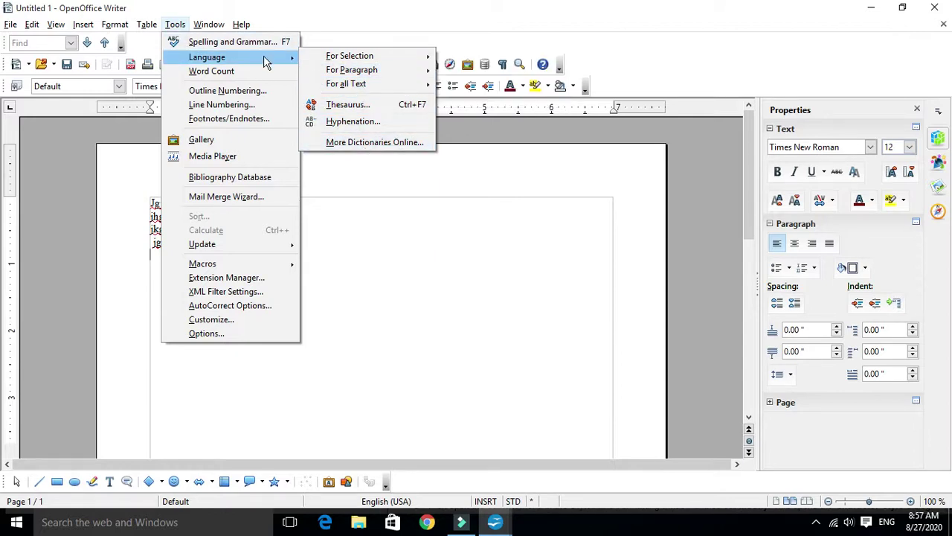
{"action": "left_click", "coordinate": [484, 424]}
Switch back to the Help page on selecting the document language and close the Help window
{"action": "left_click", "coordinate": [494, 521]}
{"action": "left_click", "coordinate": [558, 440]}
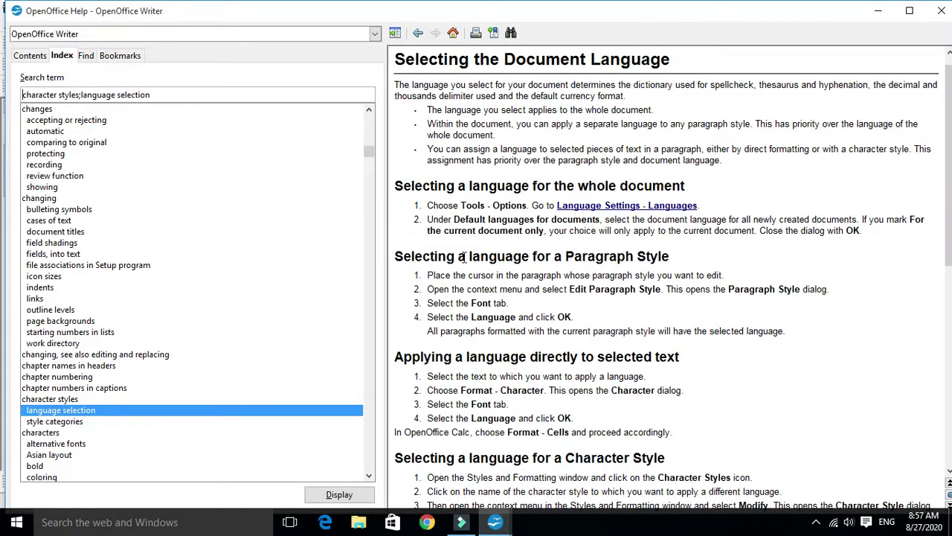
{"action": "left_click", "coordinate": [939, 12]}
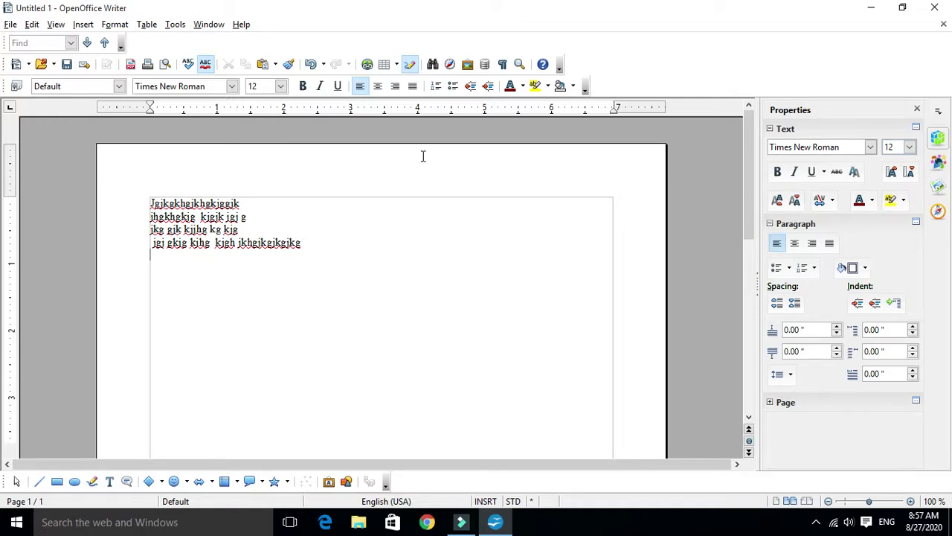
Turn on What's This? and read the extended tips for commands such as page preview, PDF export and e-mailing the document, leaving the mode when done
{"action": "left_click", "coordinate": [240, 27]}
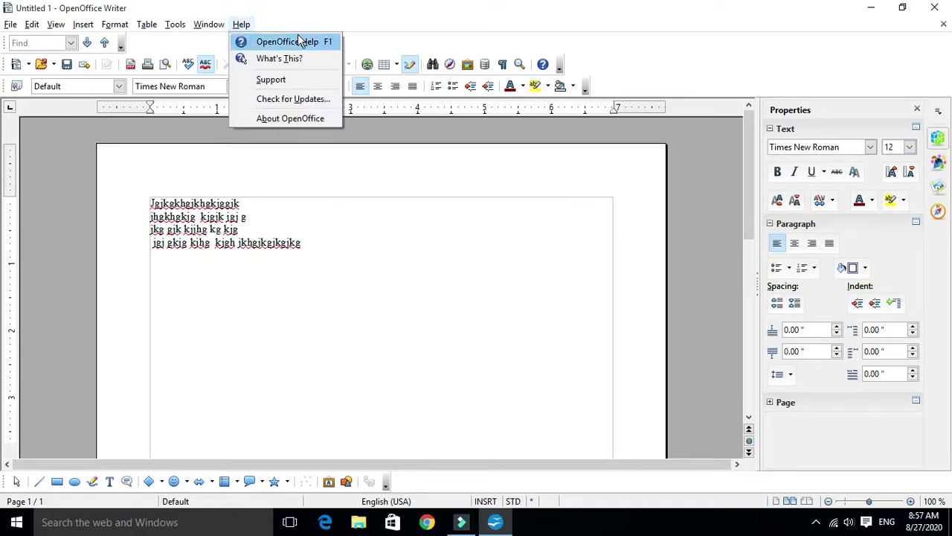
{"action": "left_click", "coordinate": [223, 278]}
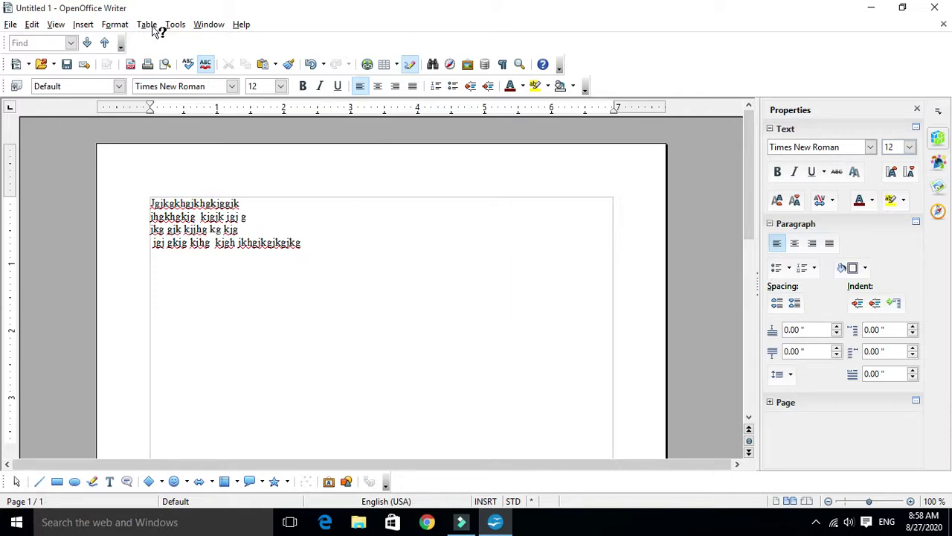
{"action": "mouse_move", "coordinate": [171, 88]}
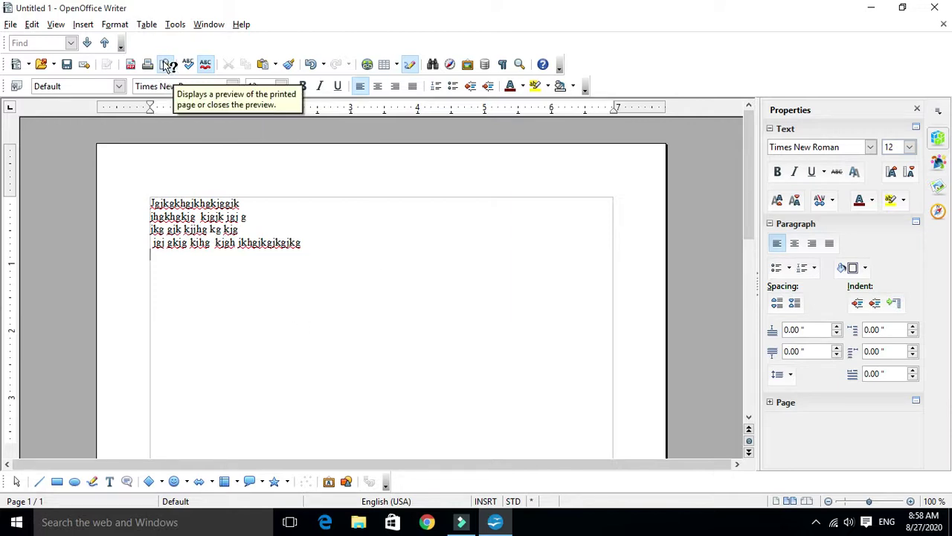
{"action": "mouse_move", "coordinate": [153, 67]}
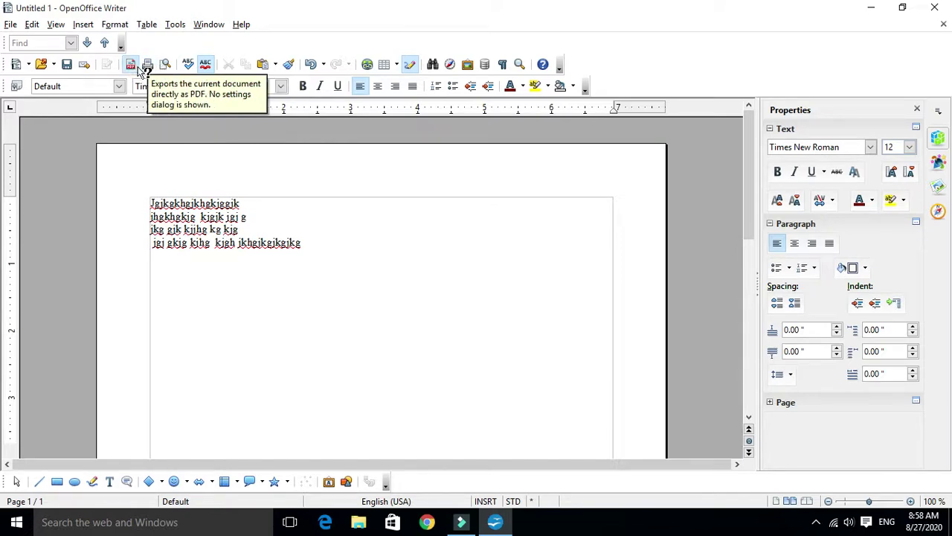
{"action": "mouse_move", "coordinate": [189, 67]}
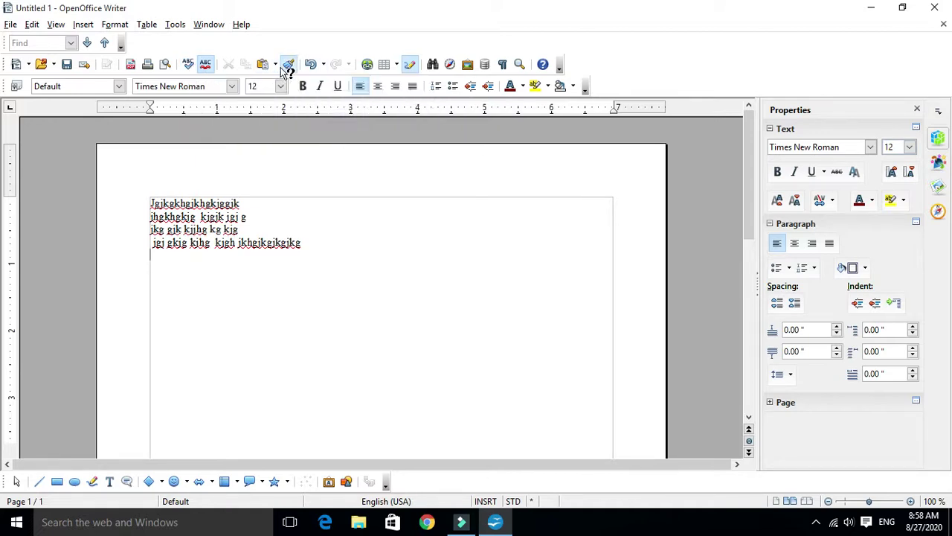
{"action": "mouse_move", "coordinate": [291, 66]}
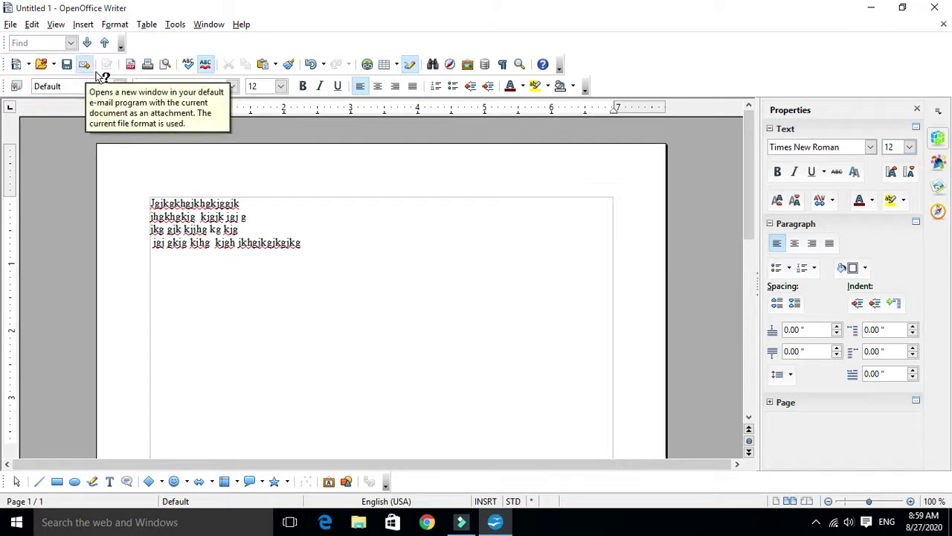
{"action": "left_click", "coordinate": [543, 65]}
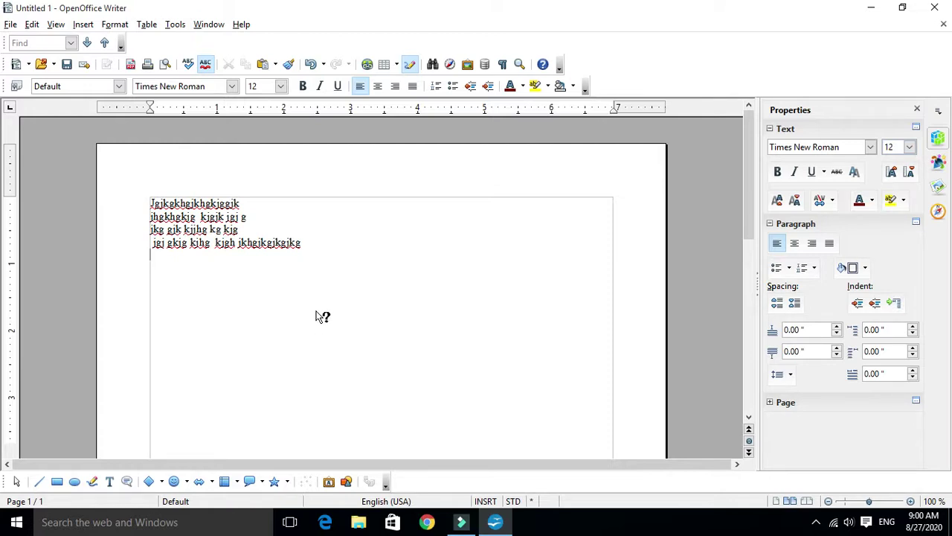
{"action": "key", "text": "Escape"}
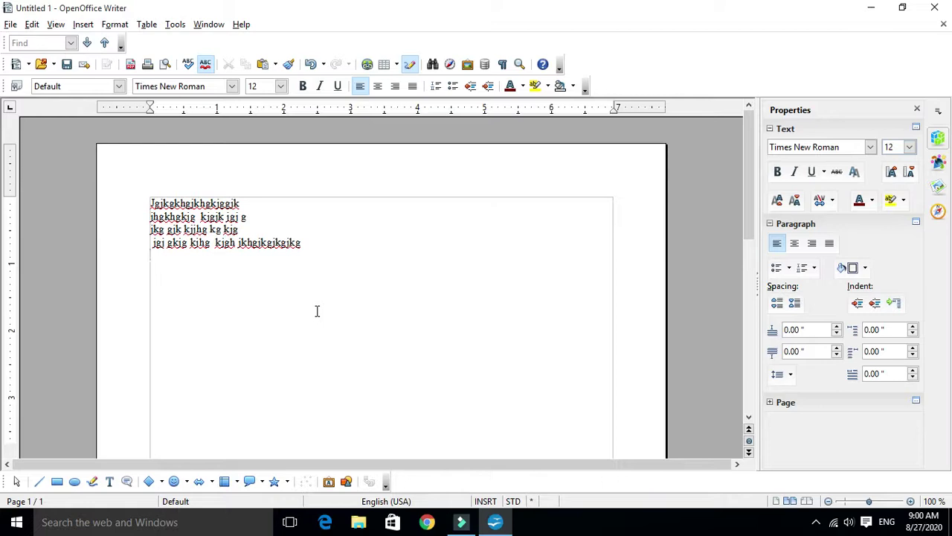